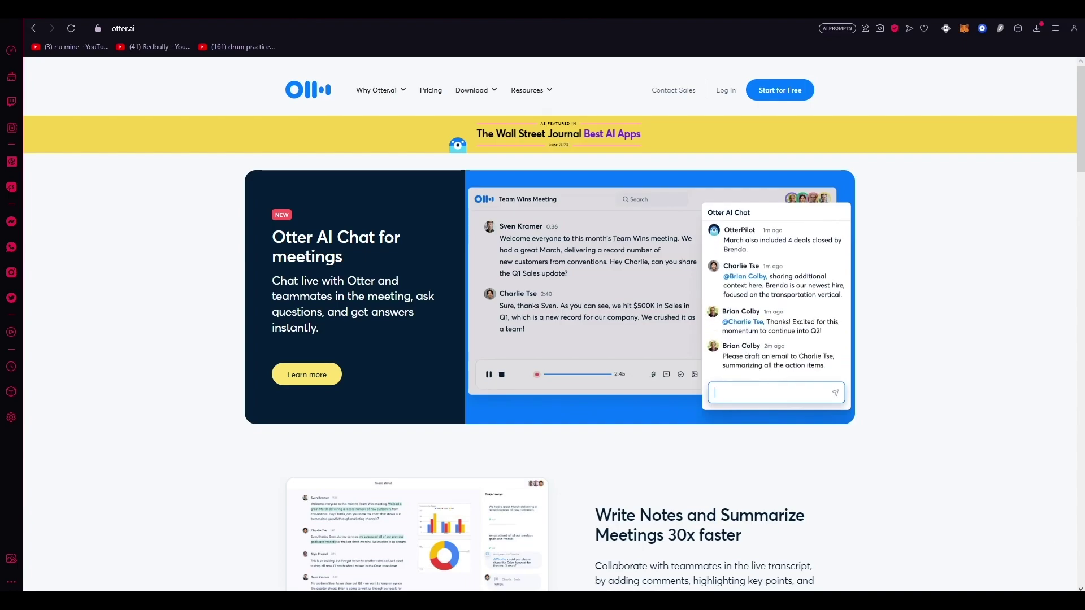
Step: Scroll the otter.ai homepage, reading the Write Notes and Summarize Meetings and Collaborate with teammates sections
scroll(972, 321, "down", 10)
scroll(198, 253, "down", 8)
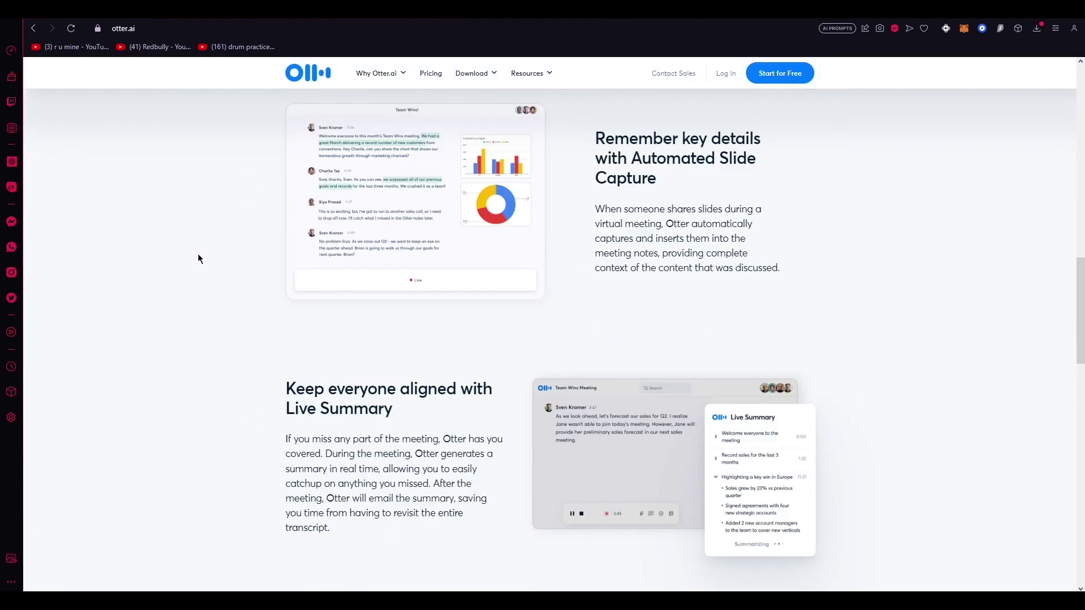
scroll(202, 255, "up", 18)
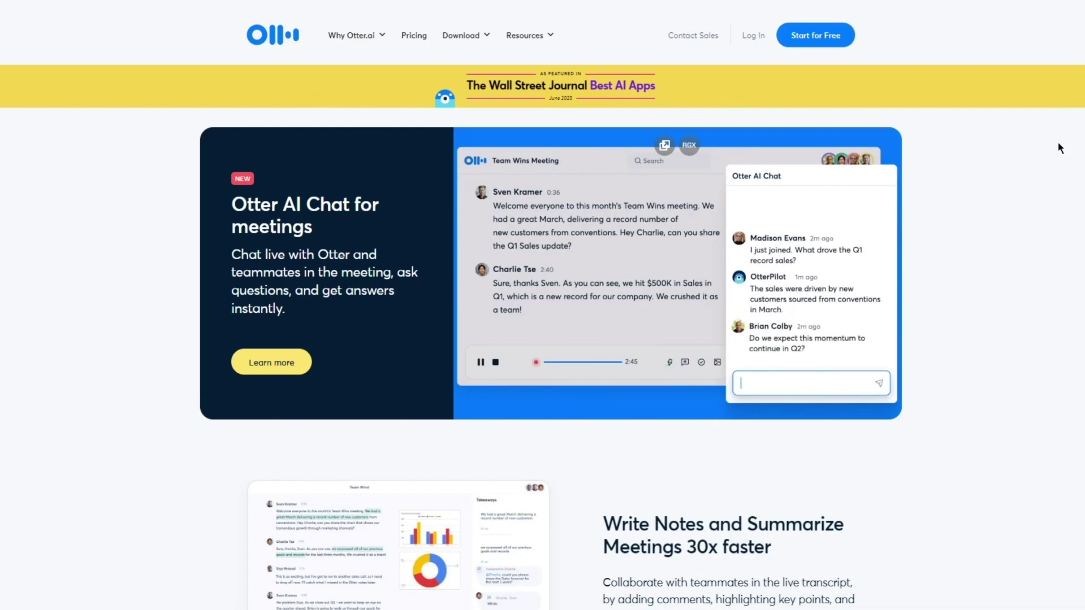
scroll(226, 169, "down", 3)
scroll(237, 187, "up", 3)
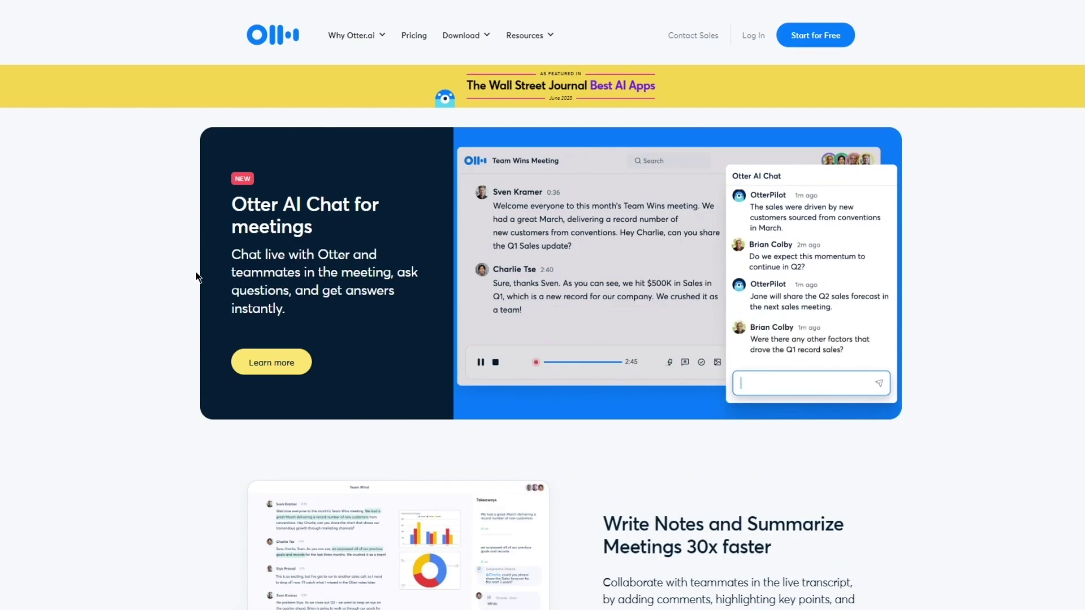
scroll(197, 277, "down", 5)
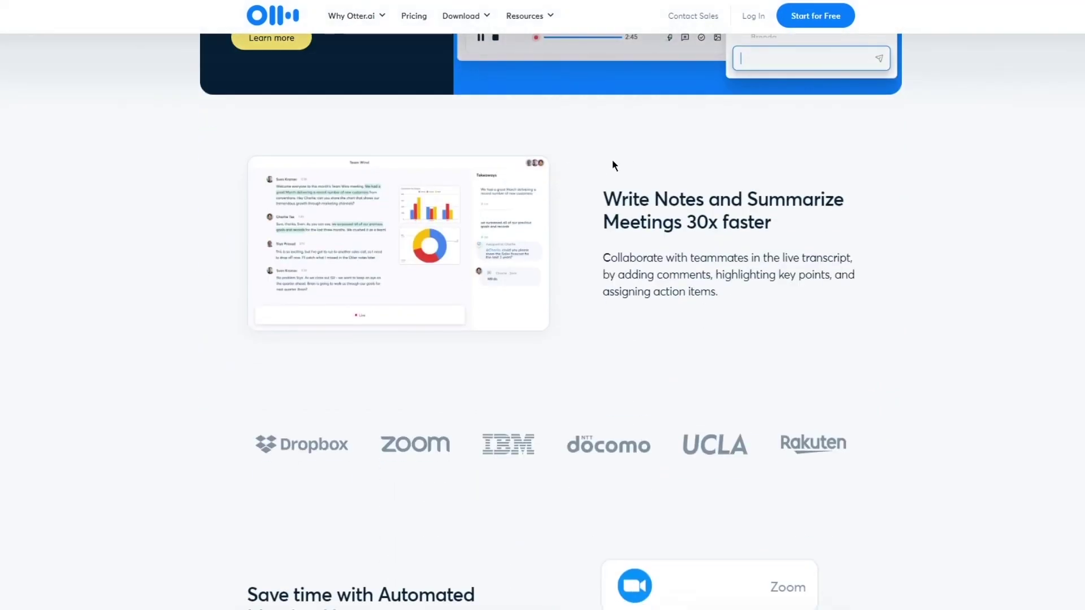
left_click_drag(603, 192, 770, 223)
left_click(850, 220)
left_click_drag(596, 256, 719, 292)
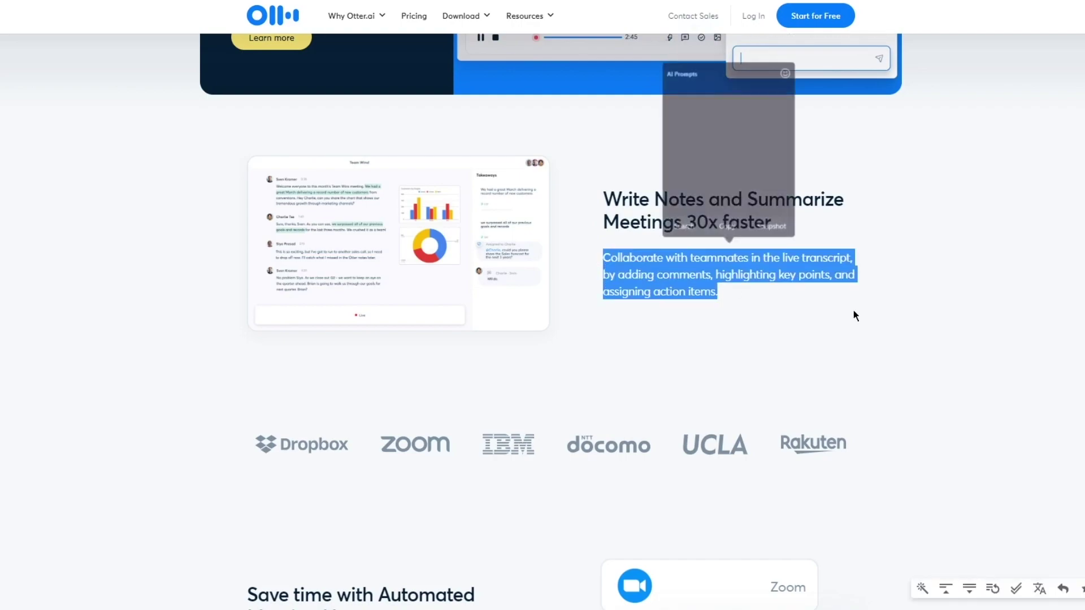
left_click(895, 324)
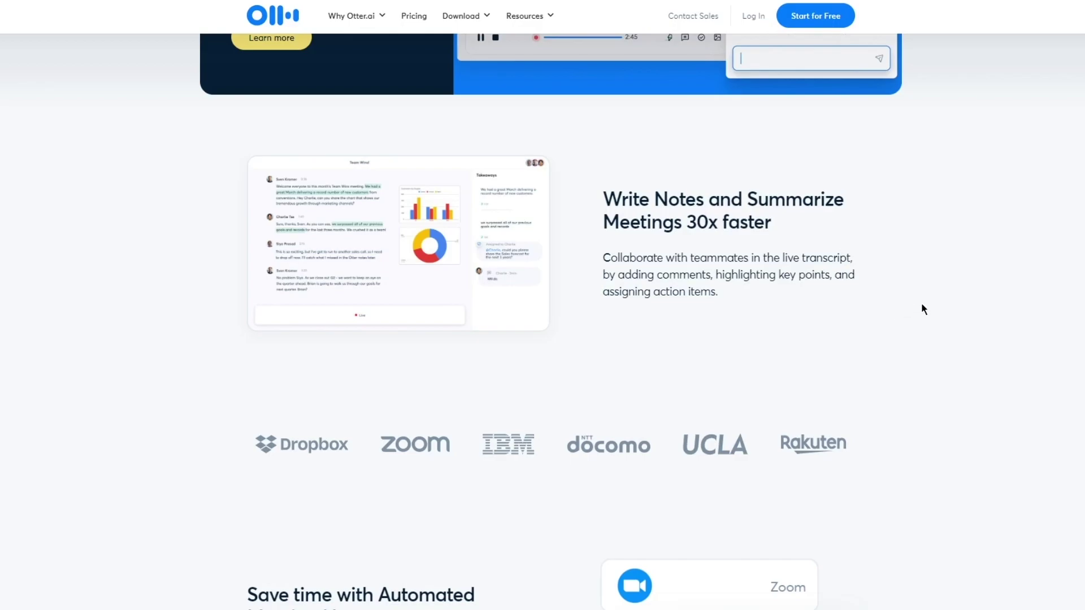
Step: Keep scrolling through the remaining homepage features, highlighting another heading along the way
scroll(921, 305, "down", 6)
scroll(686, 306, "up", 2)
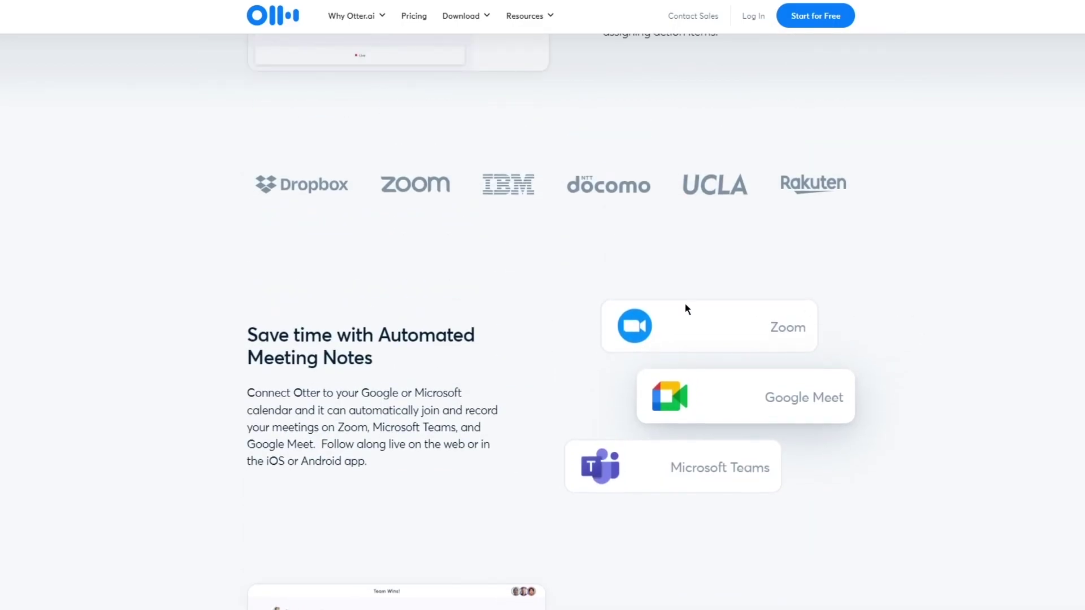
scroll(685, 309, "down", 3)
left_click_drag(248, 135, 417, 164)
left_click(339, 189)
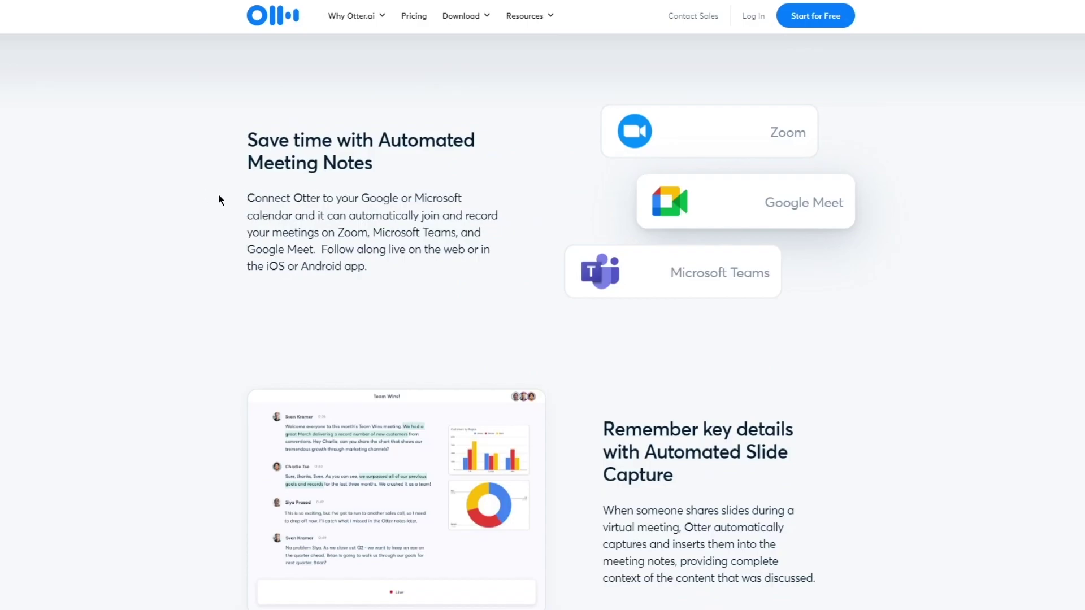
scroll(219, 196, "down", 5)
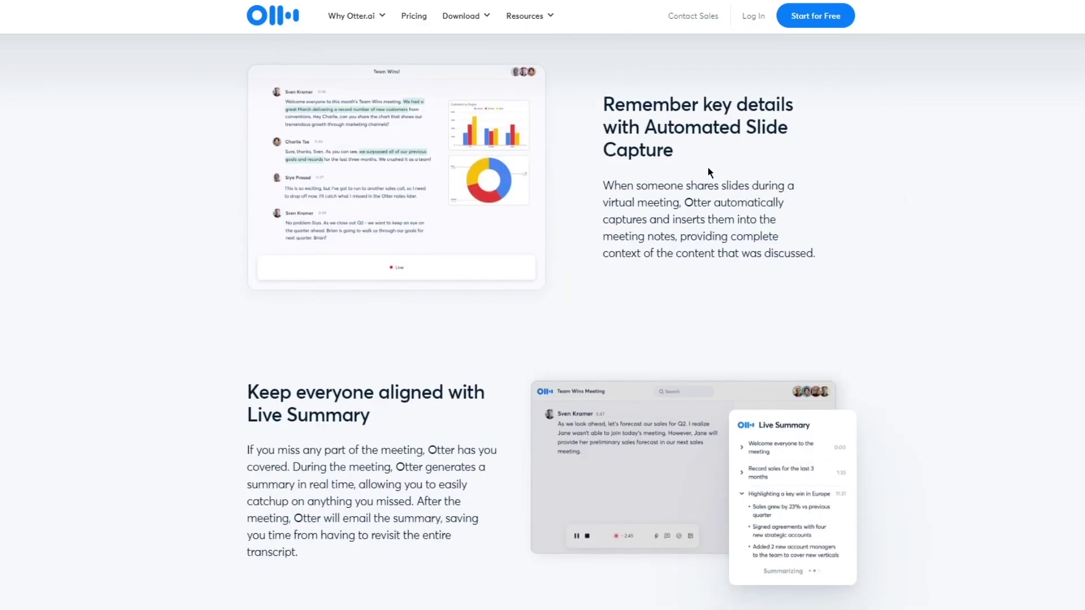
scroll(830, 203, "down", 2)
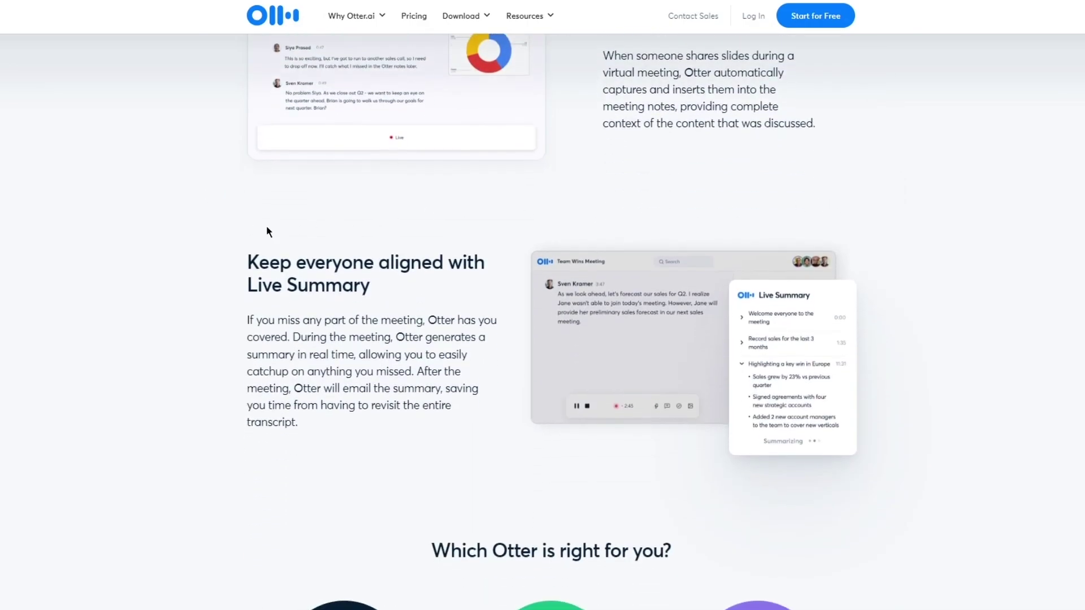
scroll(226, 234, "down", 5)
scroll(618, 214, "up", 3)
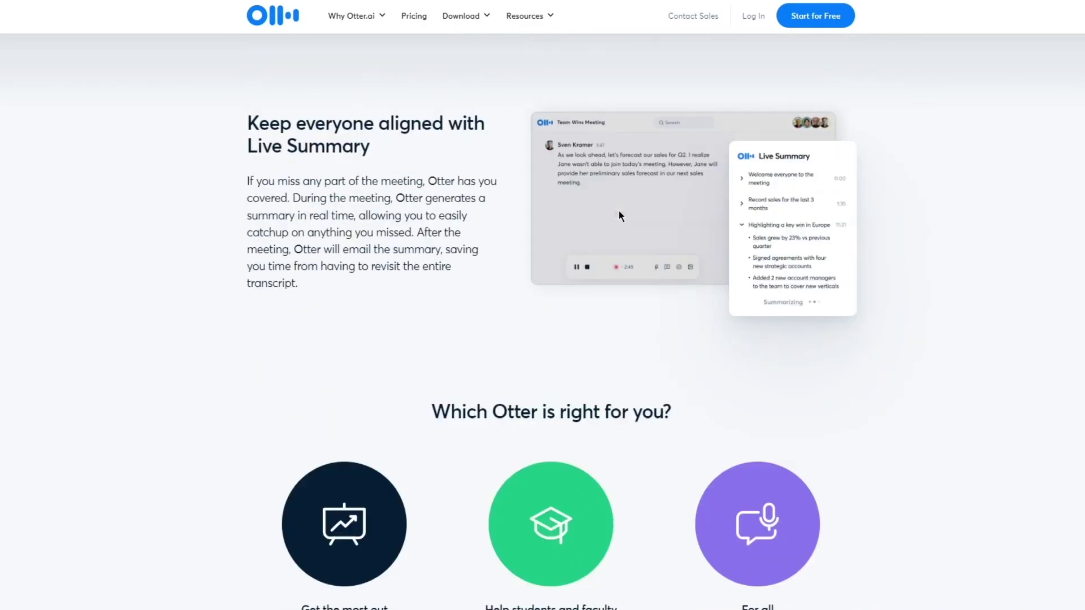
scroll(695, 220, "up", 15)
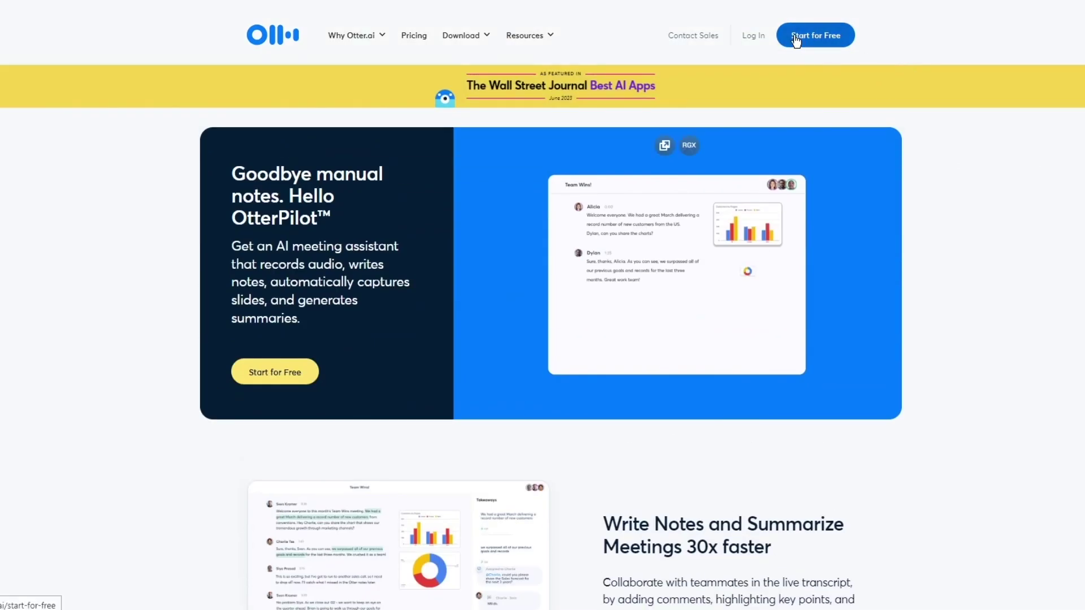
Step: Start the free sign-up from the header and pick Get Started under the free Basic plan
left_click(791, 37)
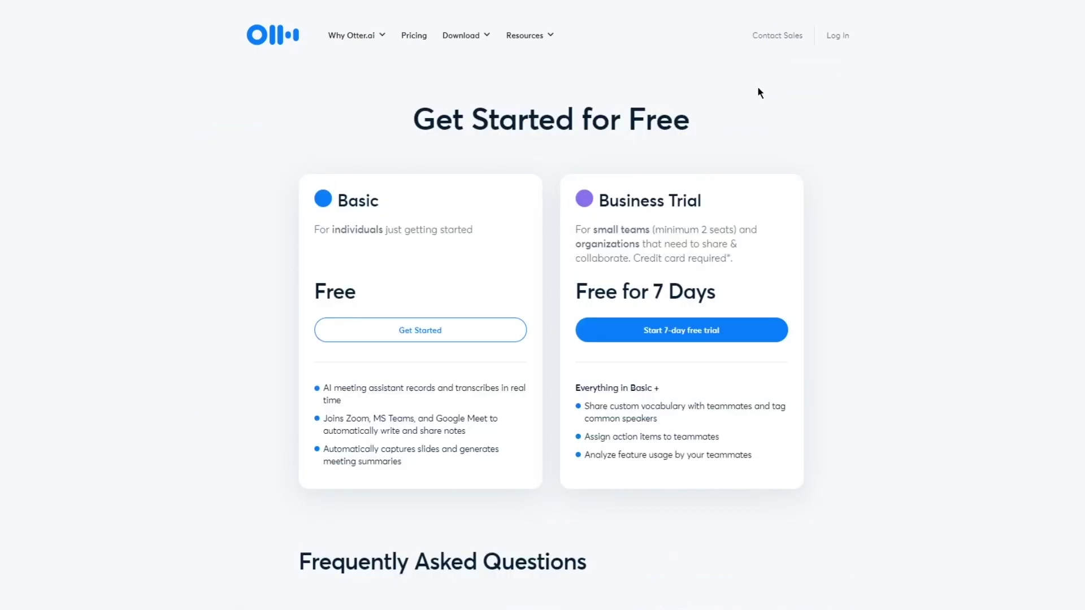
left_click_drag(416, 112, 842, 121)
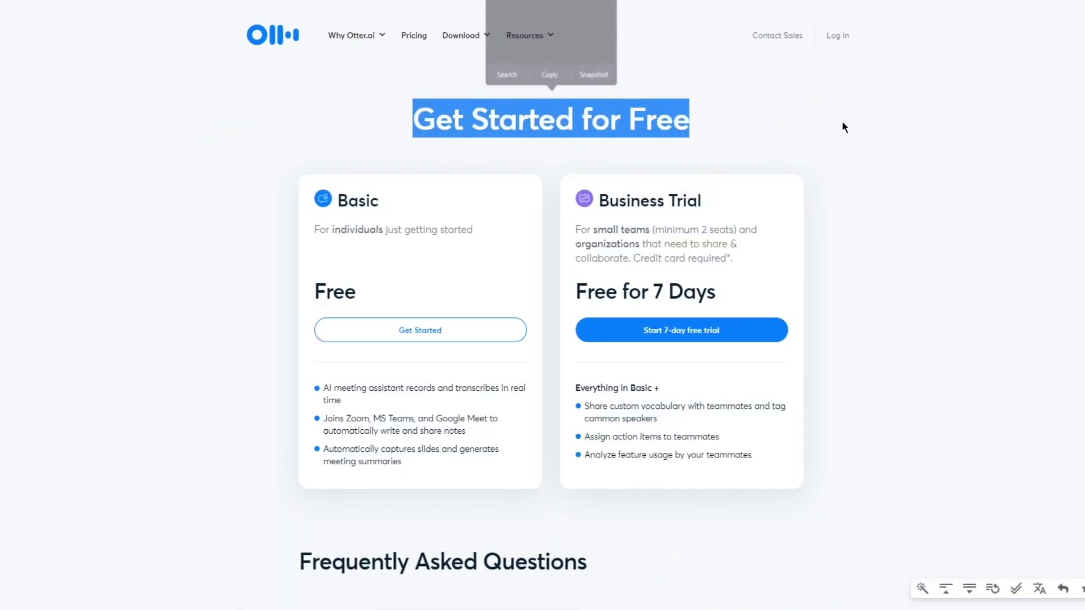
left_click(842, 121)
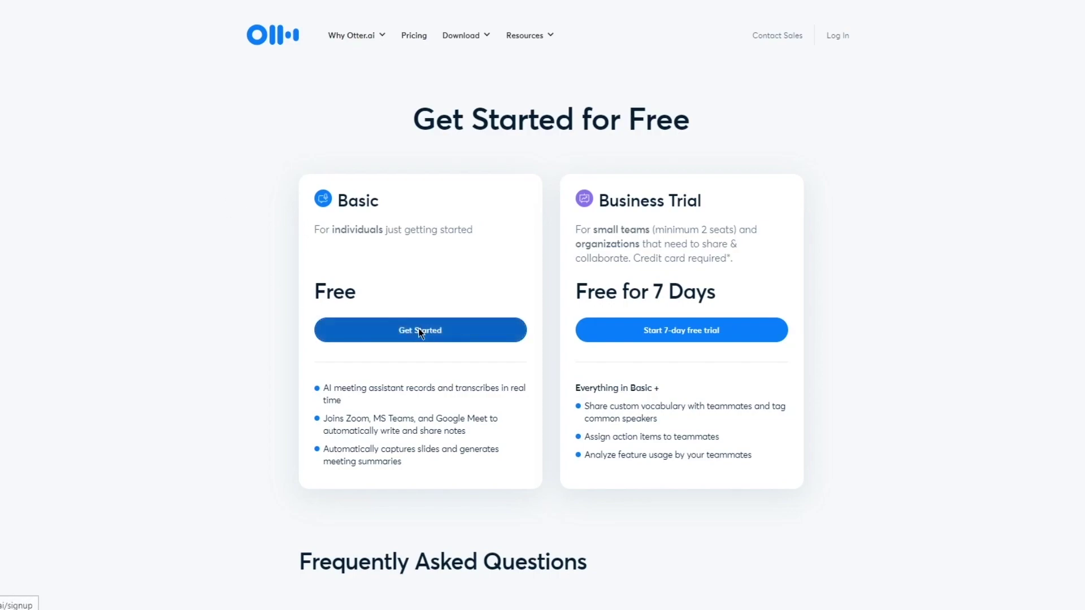
left_click(651, 321)
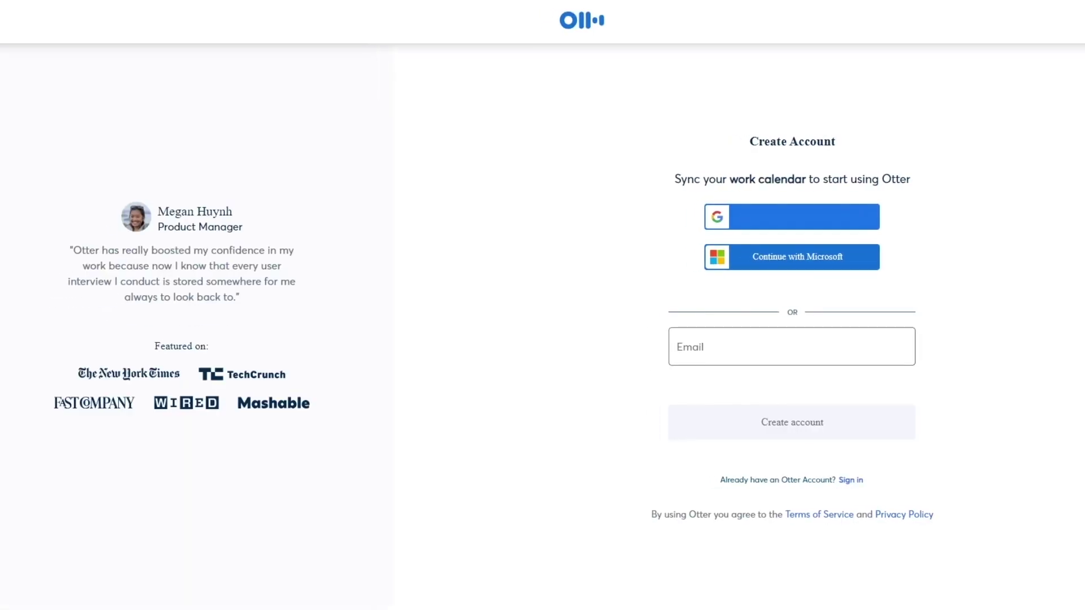
Step: Copy the temporary email address from the TempMail tab, paste it into the Email field and submit
left_click(836, 359)
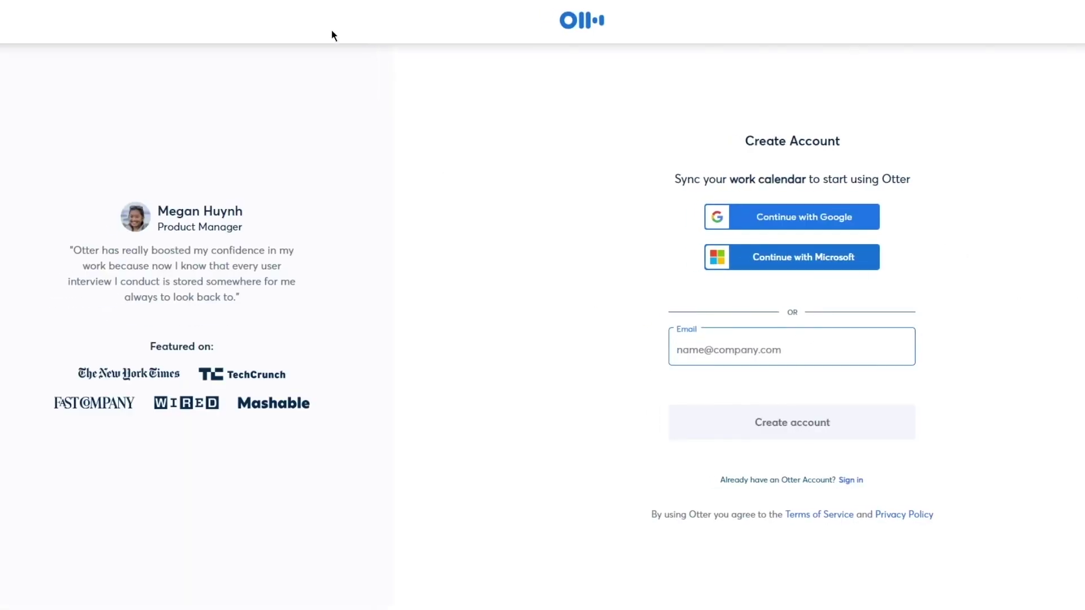
key("ctrl+Tab")
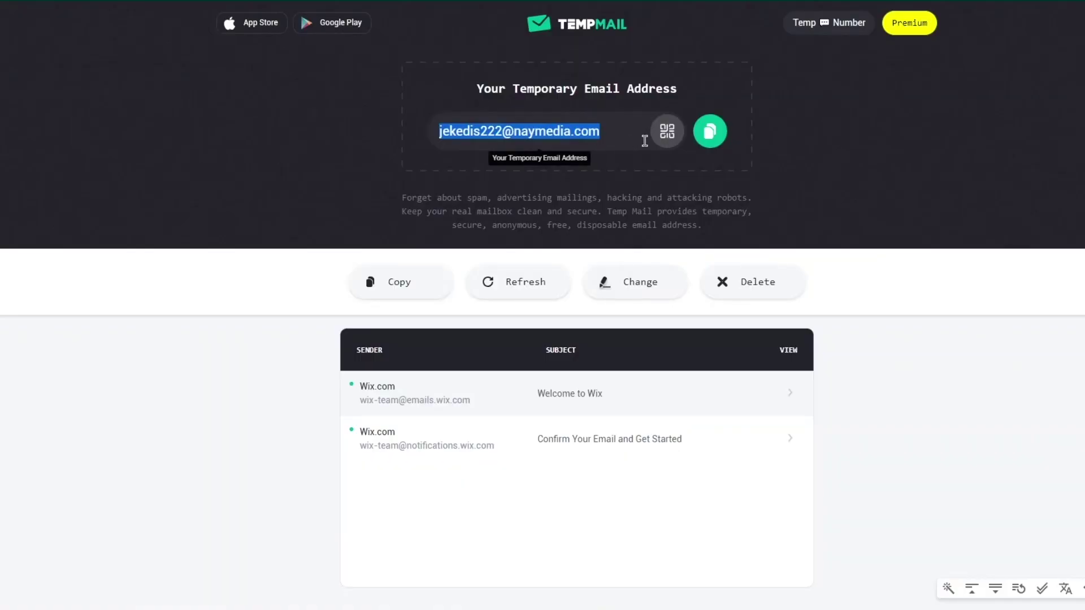
left_click(708, 144)
key("ctrl+Tab")
left_click(715, 349)
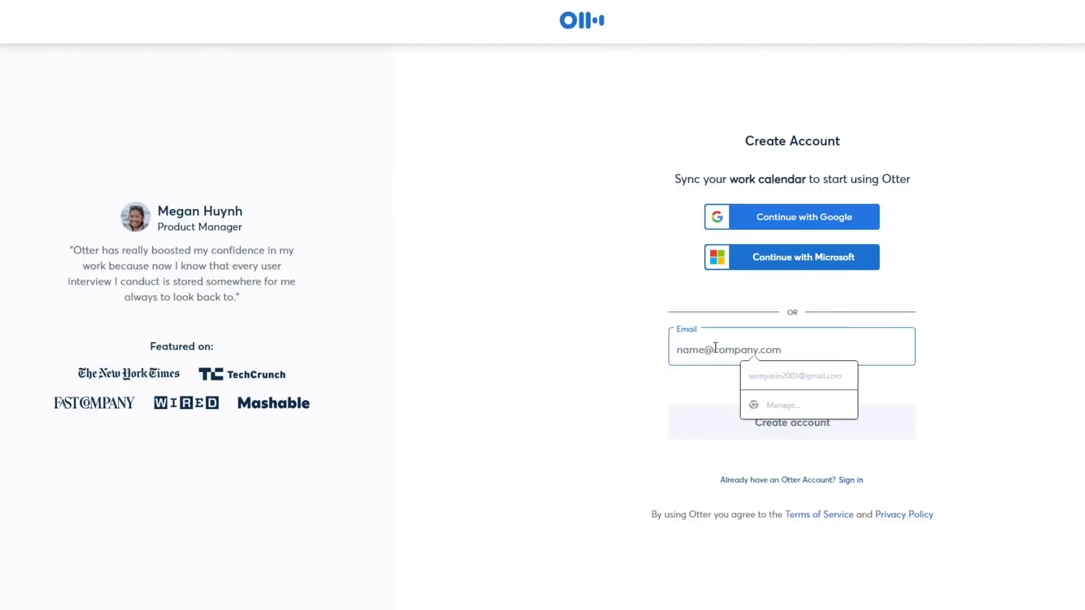
right_click(714, 350)
left_click(747, 454)
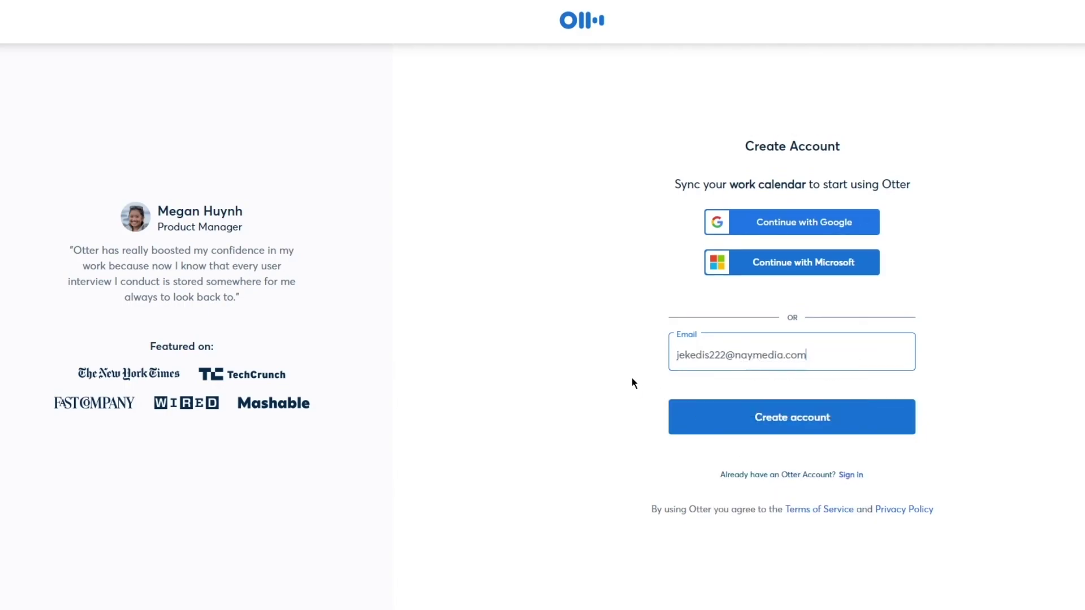
left_click(740, 415)
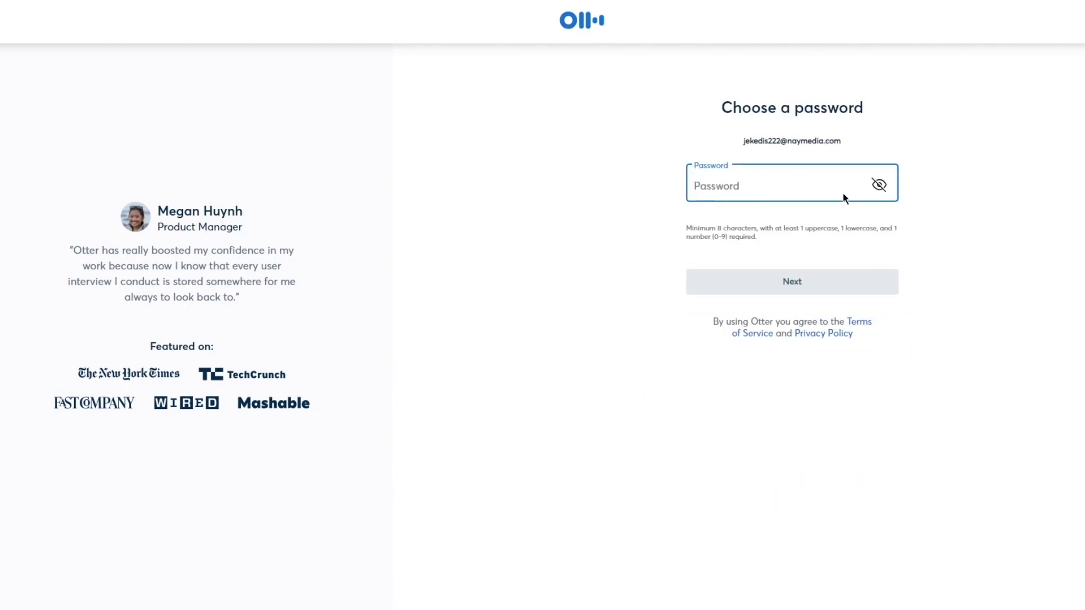
Step: Enter the account password and continue
type("•••••••••")
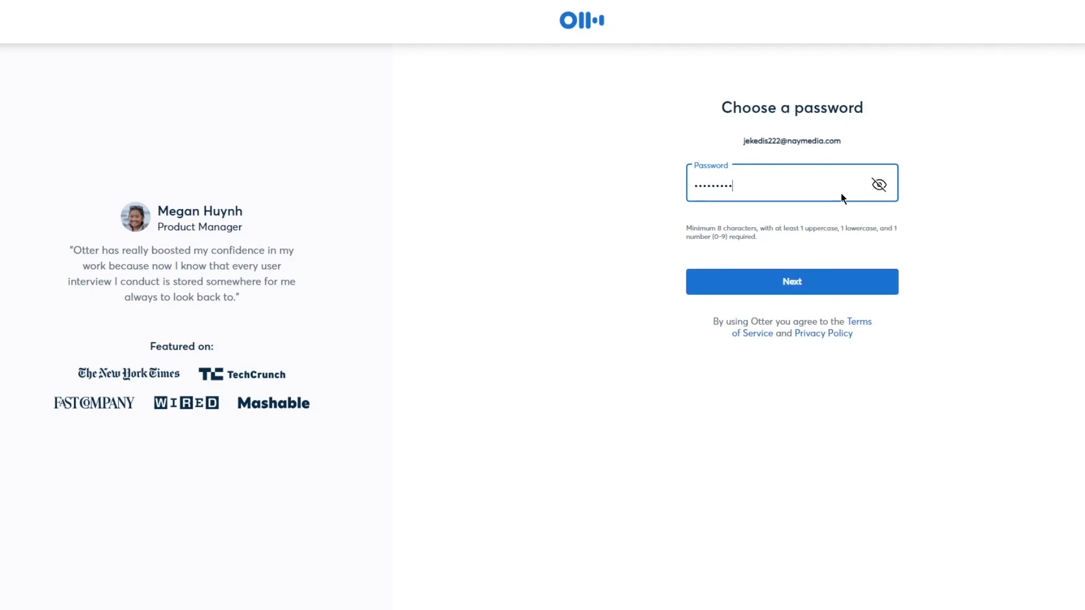
key("Return")
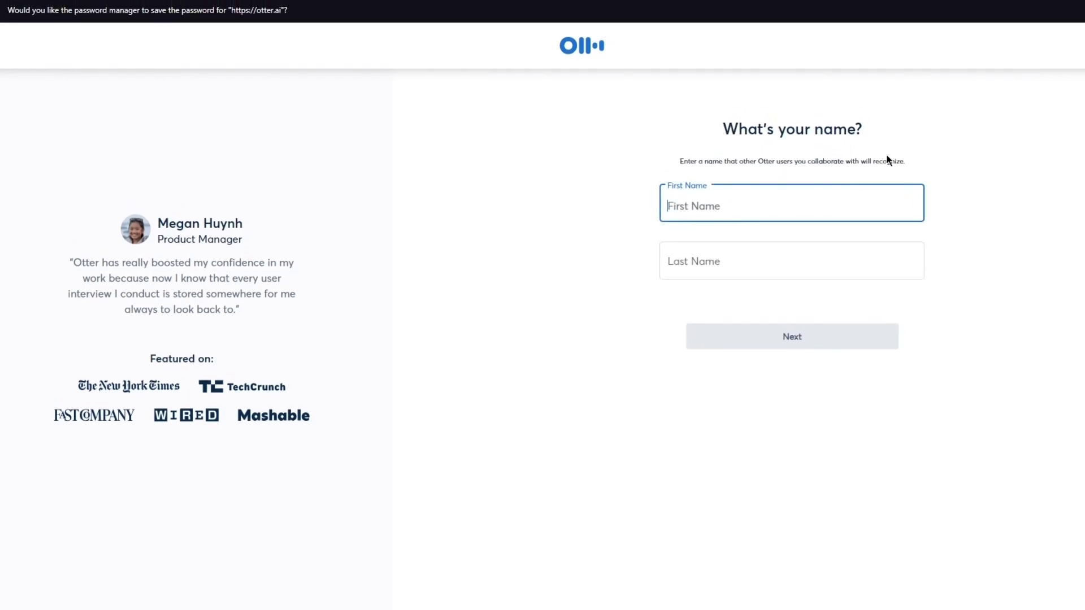
left_click_drag(713, 123, 765, 129)
left_click(942, 160)
Step: Enter the first name, accept the autofill suggestion filling both names, and submit
left_click(792, 210)
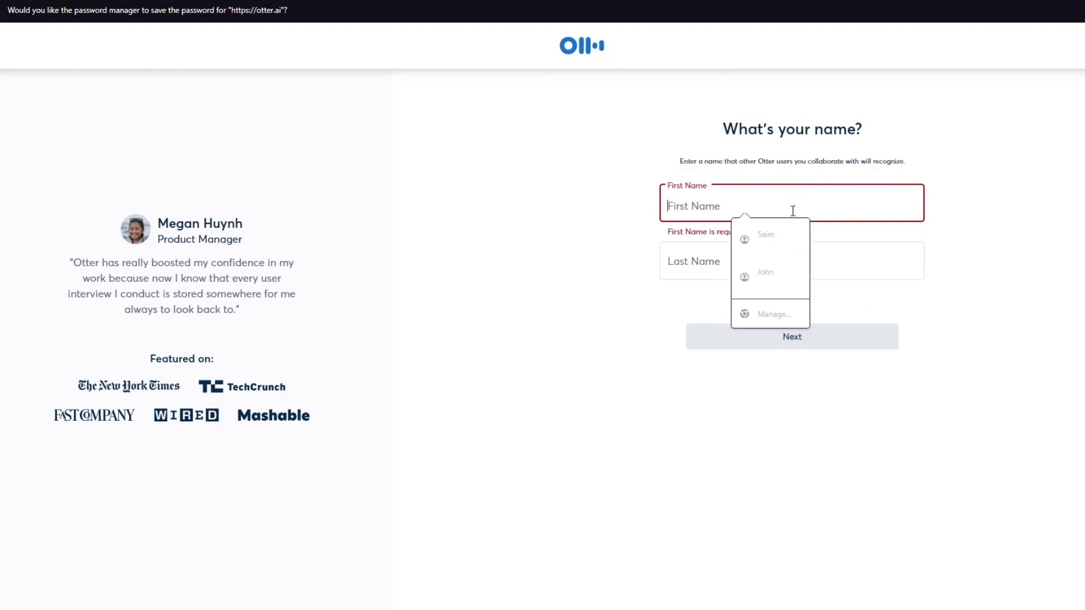
type("John")
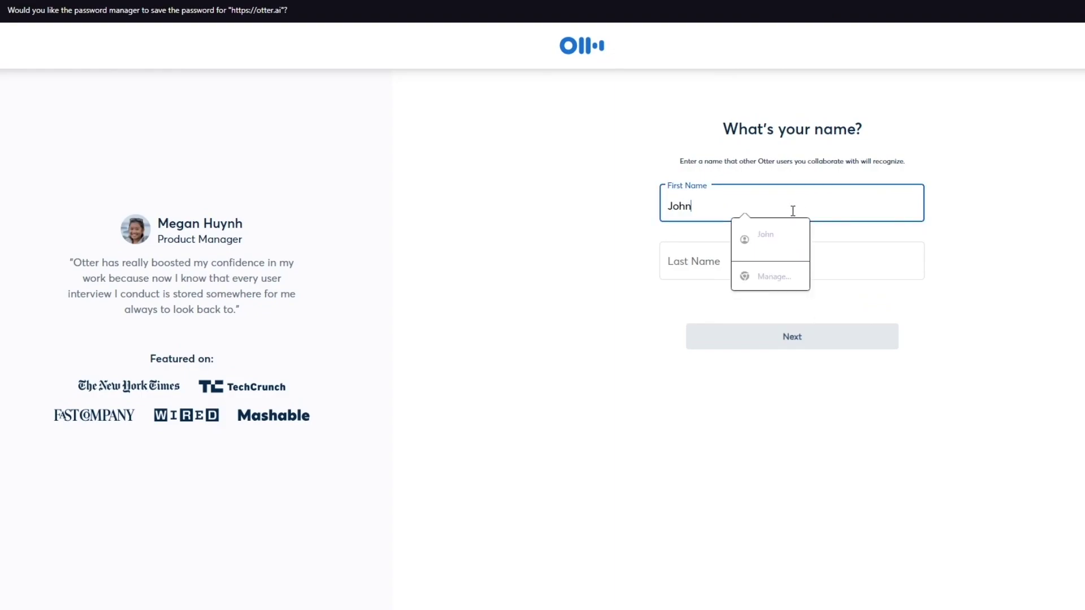
left_click(778, 246)
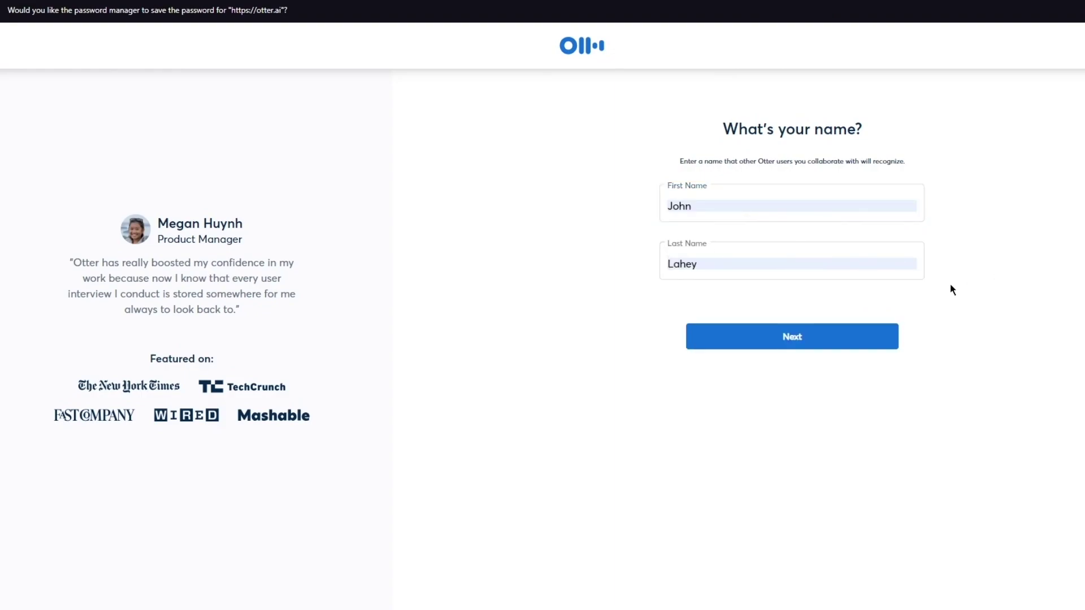
left_click(842, 338)
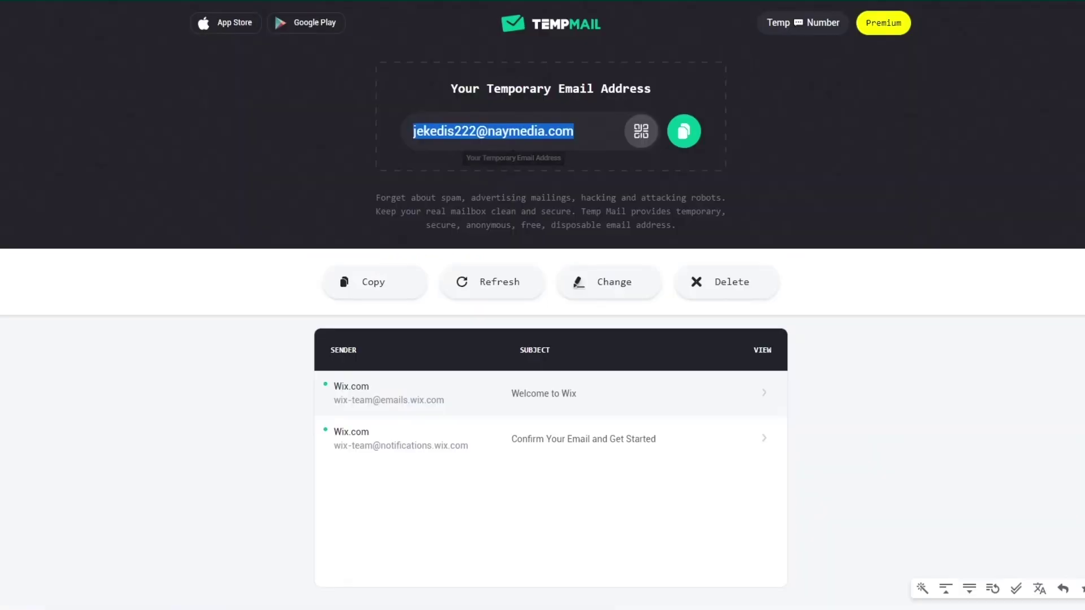
Step: Copy the temp address and open the Otter confirmation email, scrolling to its confirm link
left_click(325, 282)
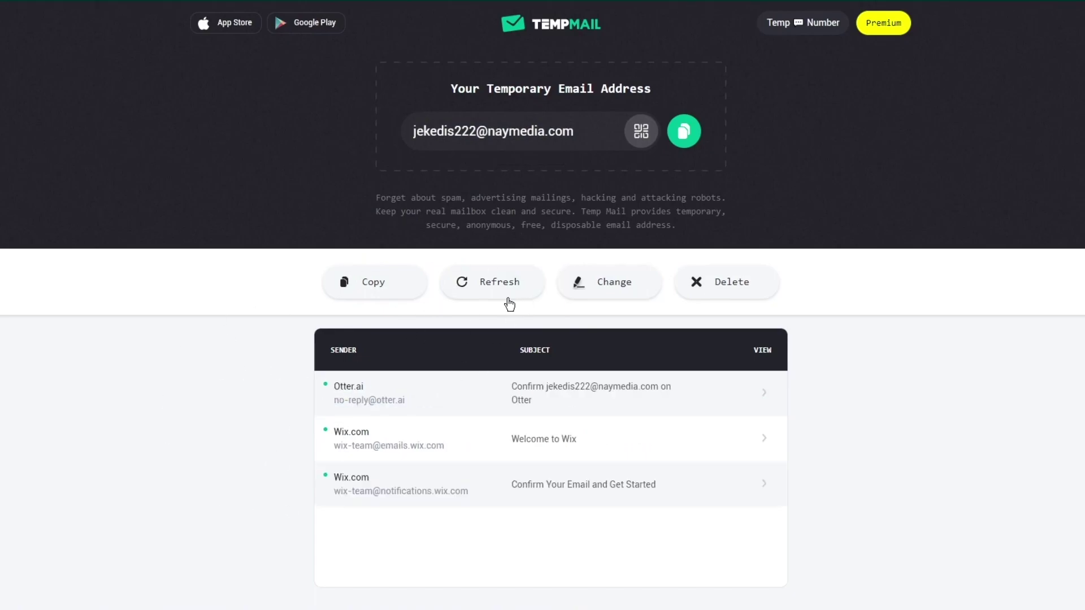
left_click(535, 400)
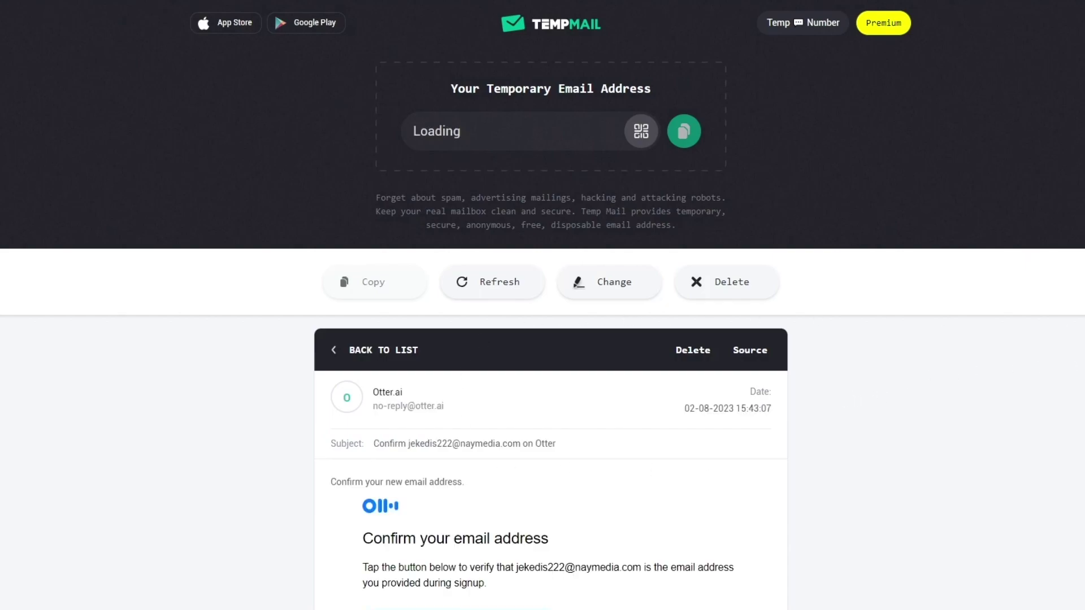
scroll(543, 338, "down", 1)
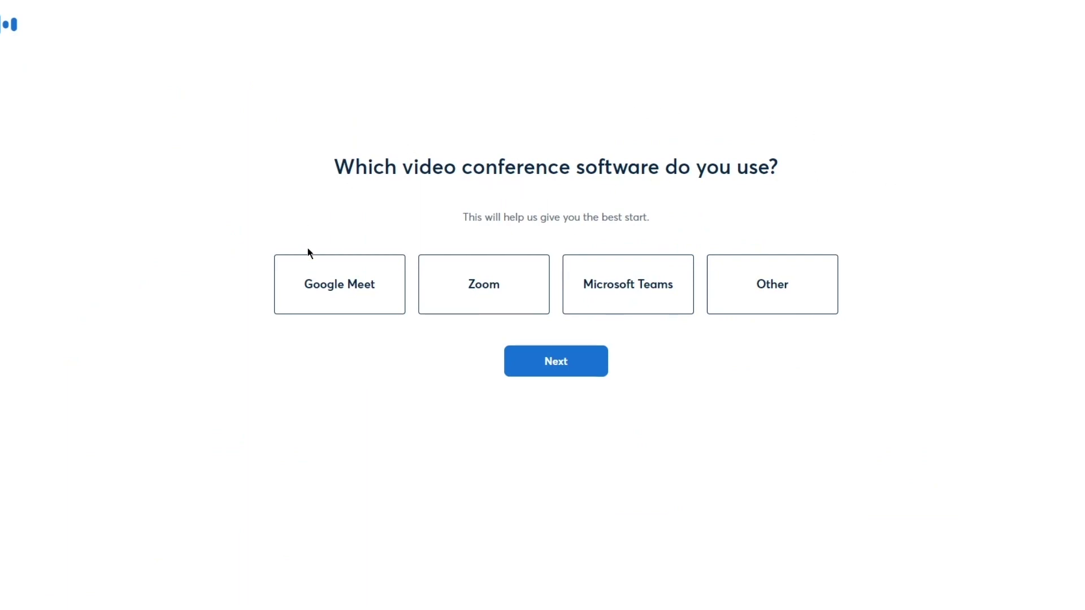
Step: Choose Google Meet as the video conference software, continue, and skip the Chrome extension offer
left_click(314, 304)
left_click(497, 300)
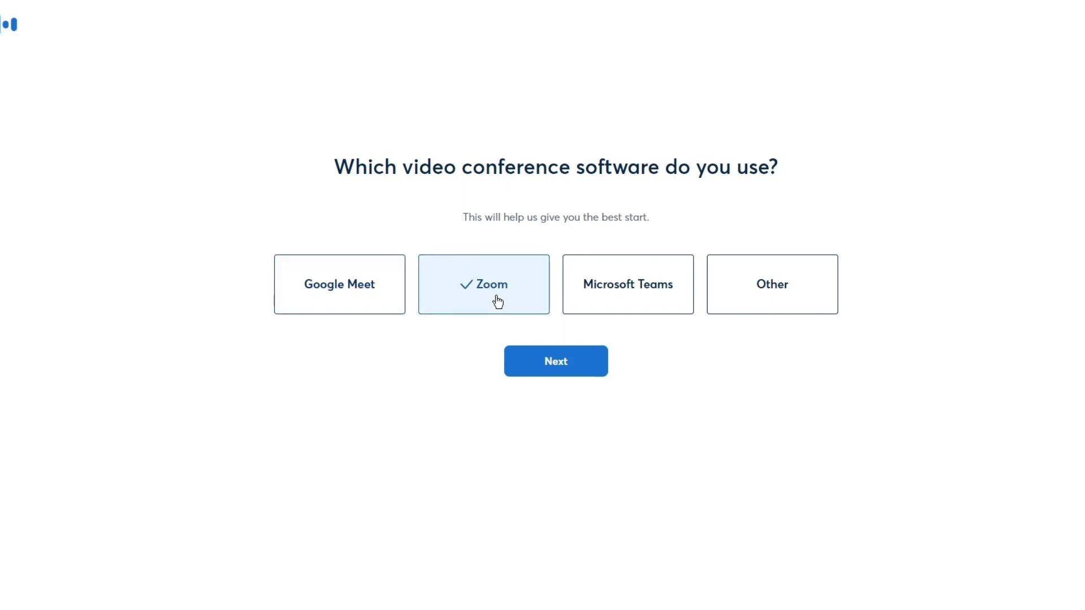
left_click(368, 298)
left_click(539, 376)
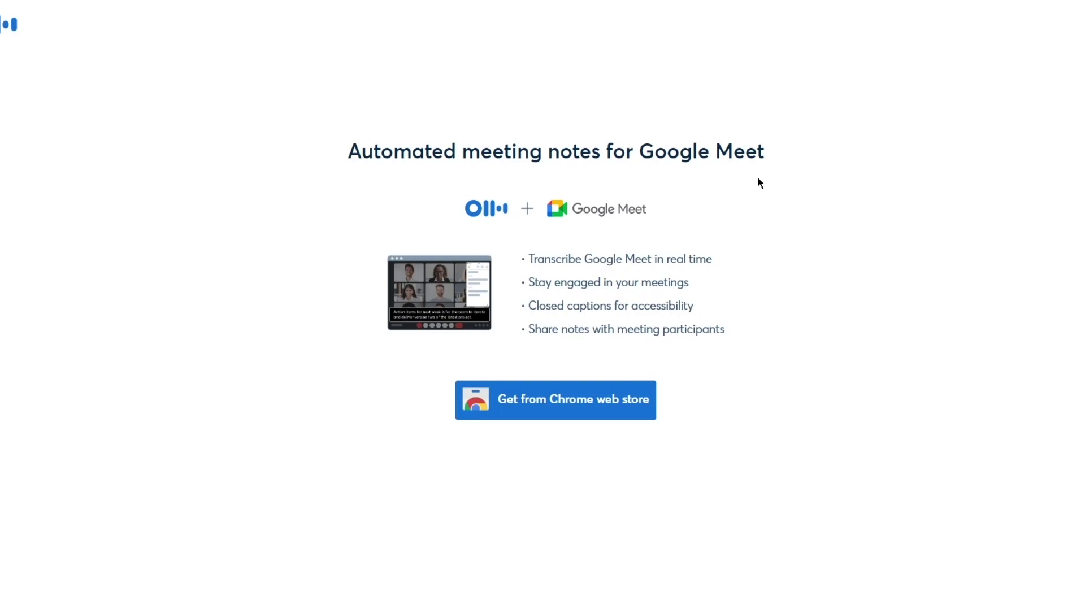
left_click(1045, 19)
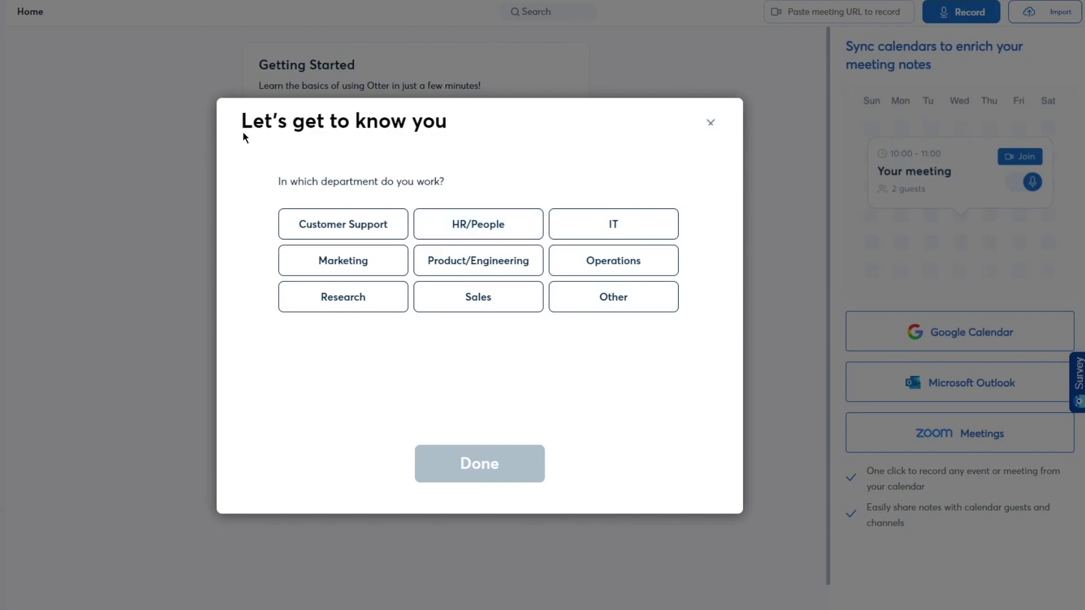
Step: Answer the questionnaire with Marketing as department and Manager as role, then click Done
left_click_drag(242, 131, 494, 145)
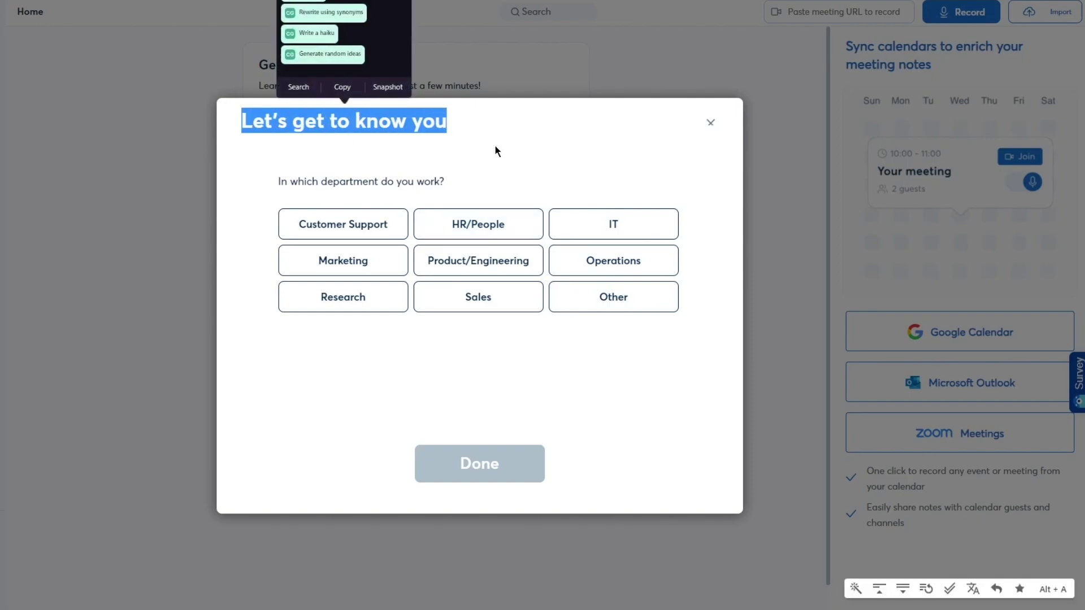
left_click(275, 165)
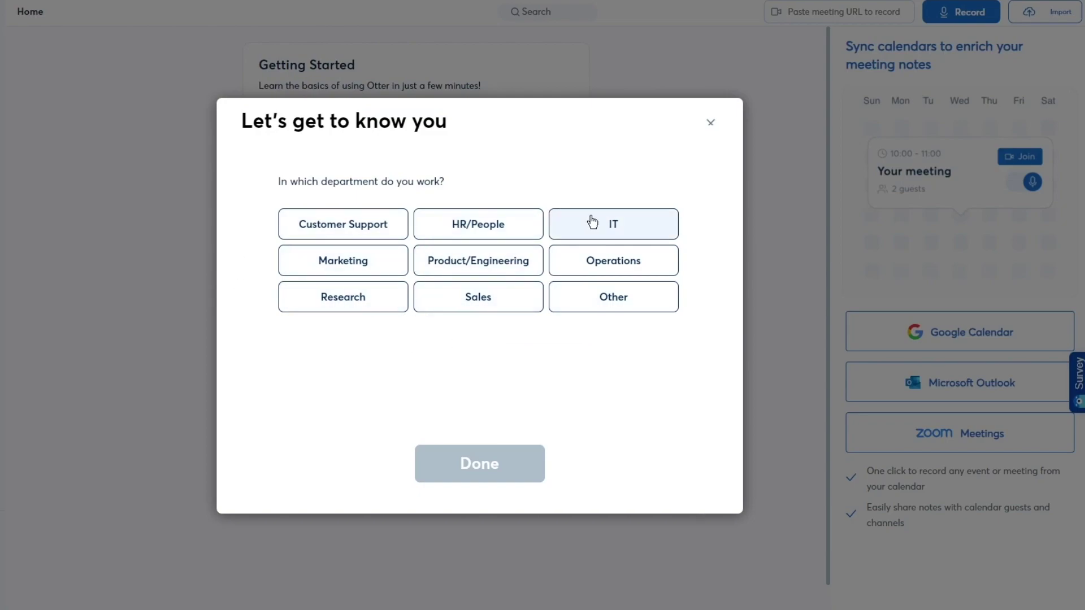
left_click(312, 270)
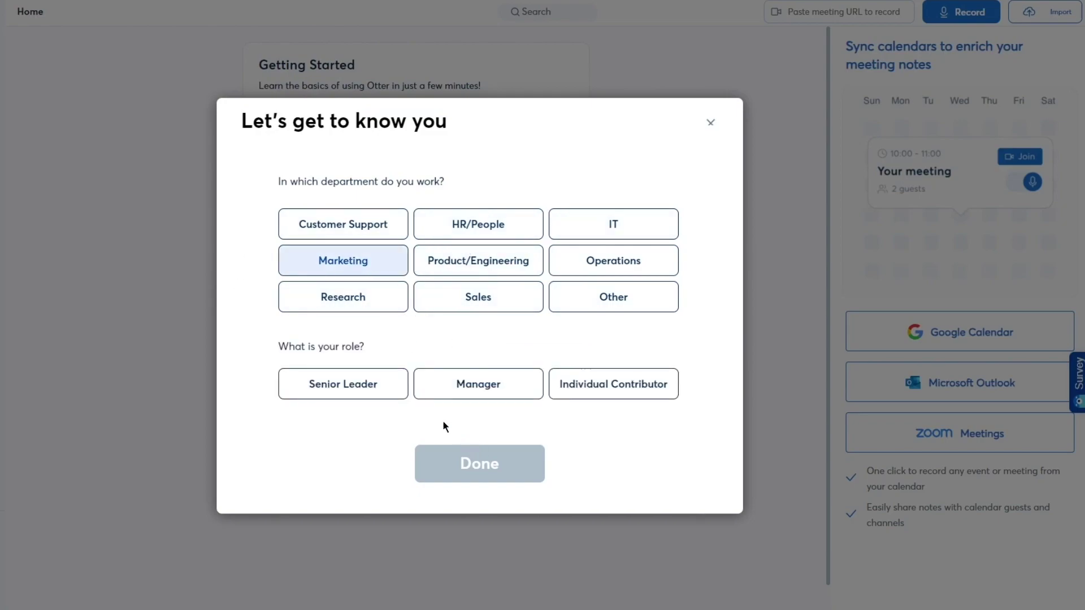
left_click(537, 396)
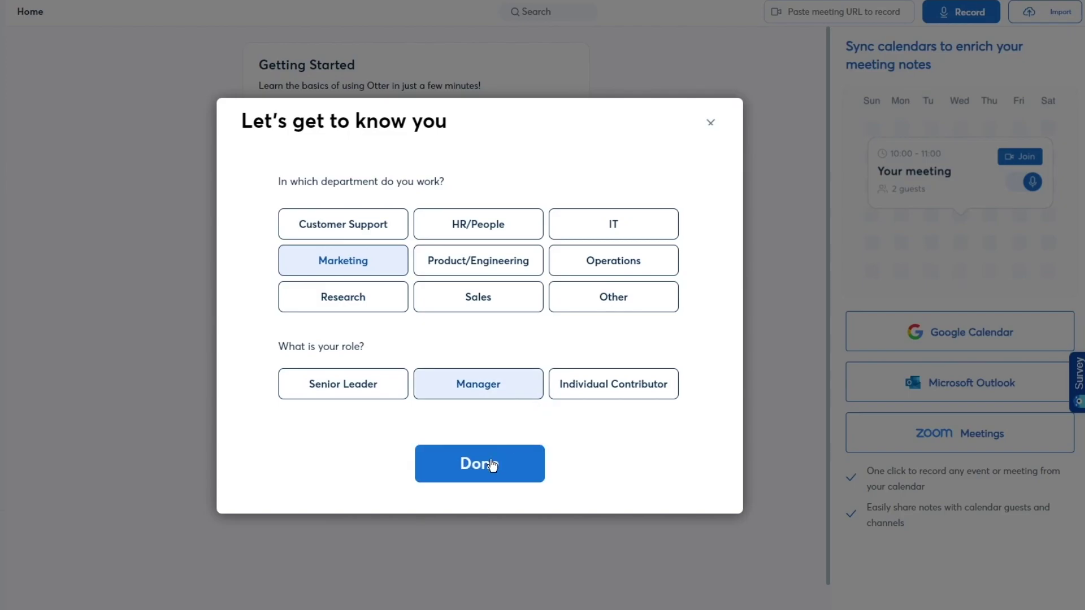
left_click(489, 461)
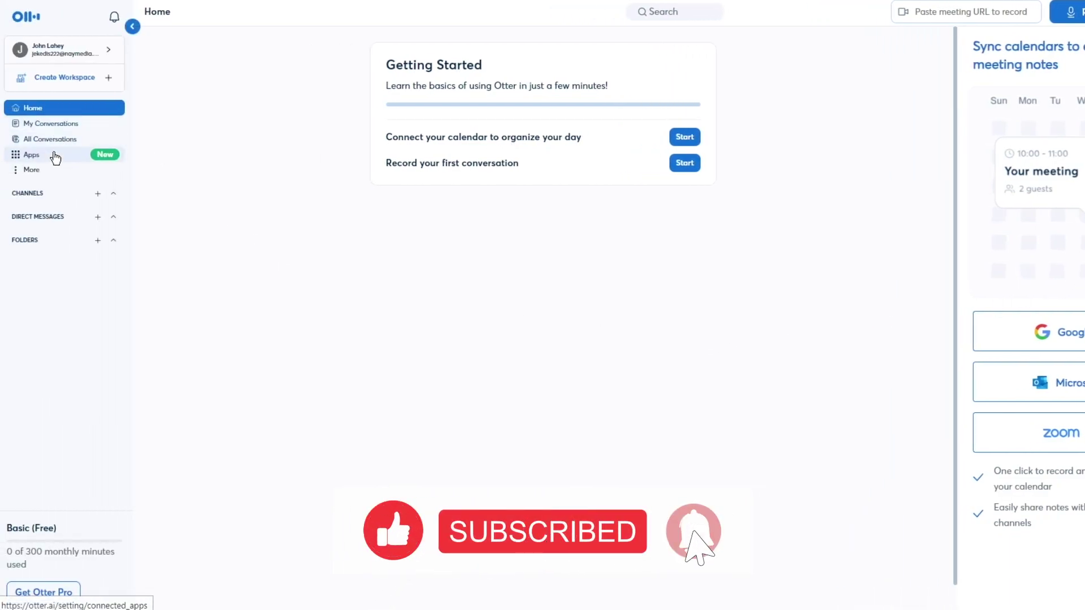
Step: Open Apps in the sidebar to view the Slack, Zoom, Dropbox, Google and Microsoft integrations
left_click(54, 156)
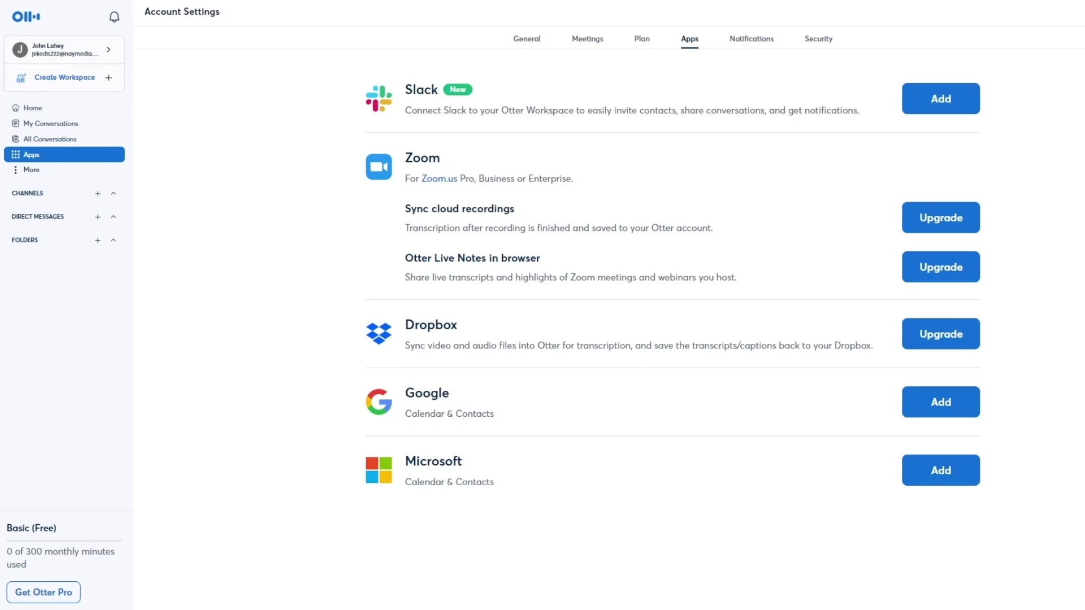
Step: Visit My Conversations, then go back to the Home dashboard
left_click(54, 123)
left_click(56, 107)
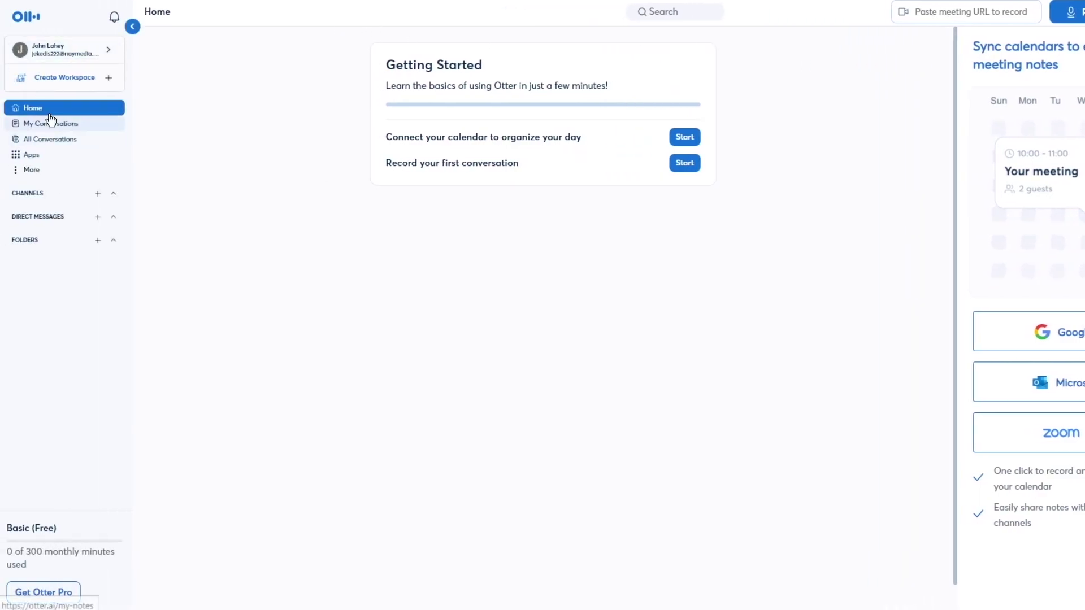
Step: Look at the Create Workspace team banner, then switch to the empty All Conversations list
left_click(105, 77)
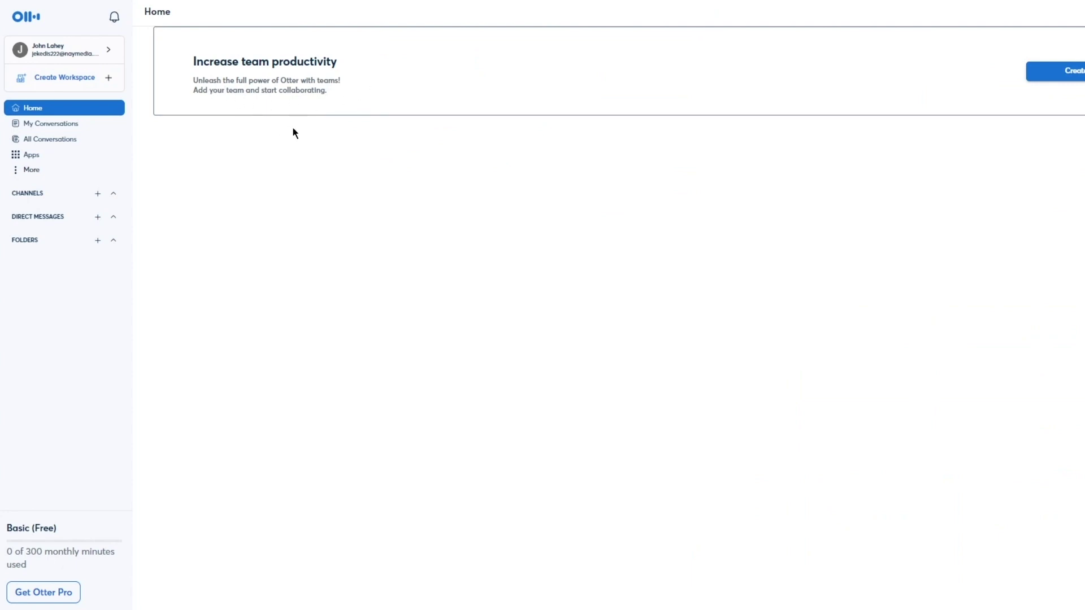
left_click_drag(259, 91, 194, 91)
left_click(521, 198)
left_click(50, 139)
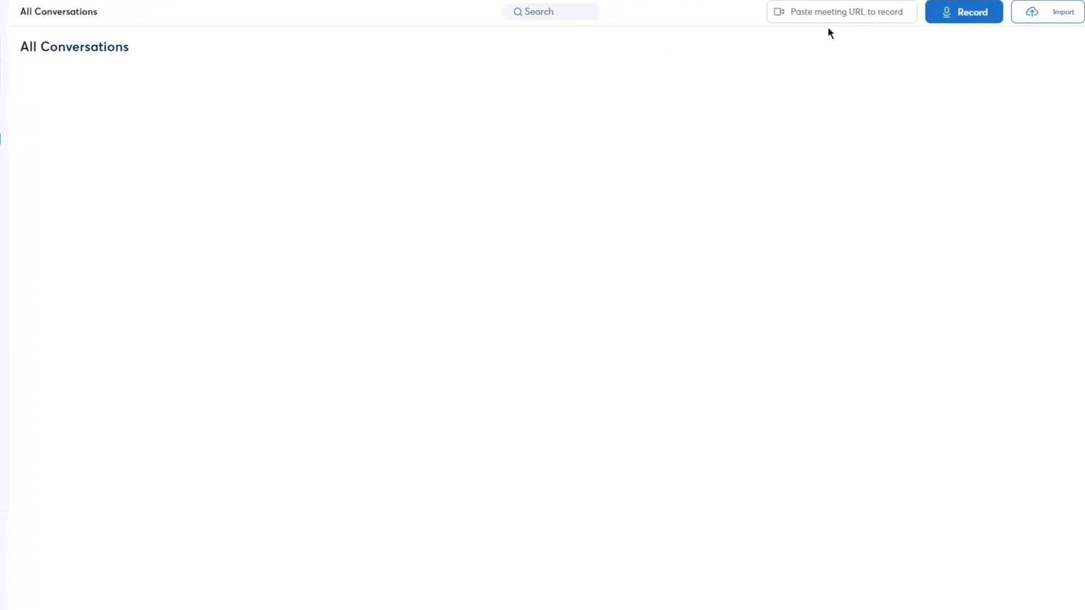
Step: Record a roughly one-minute live note with microphone access allowed, then stop to save it
left_click(963, 11)
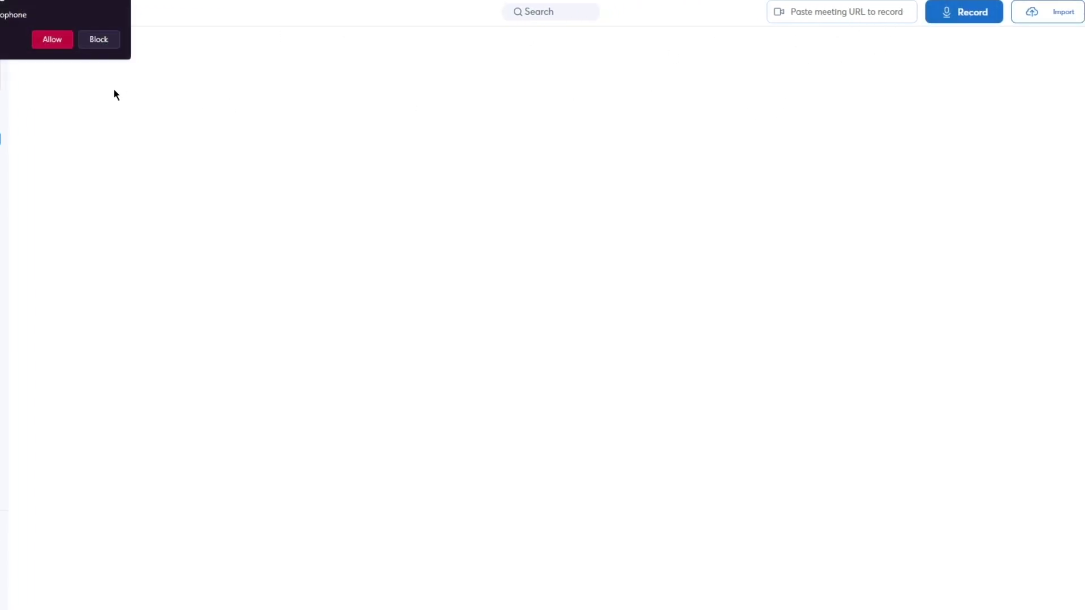
left_click(52, 40)
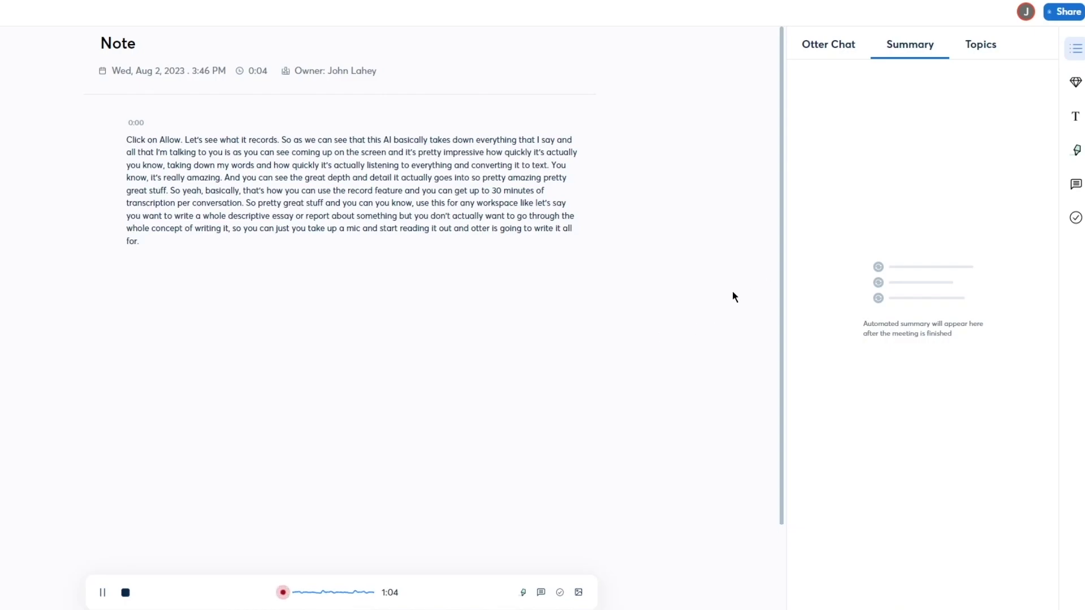
left_click(125, 592)
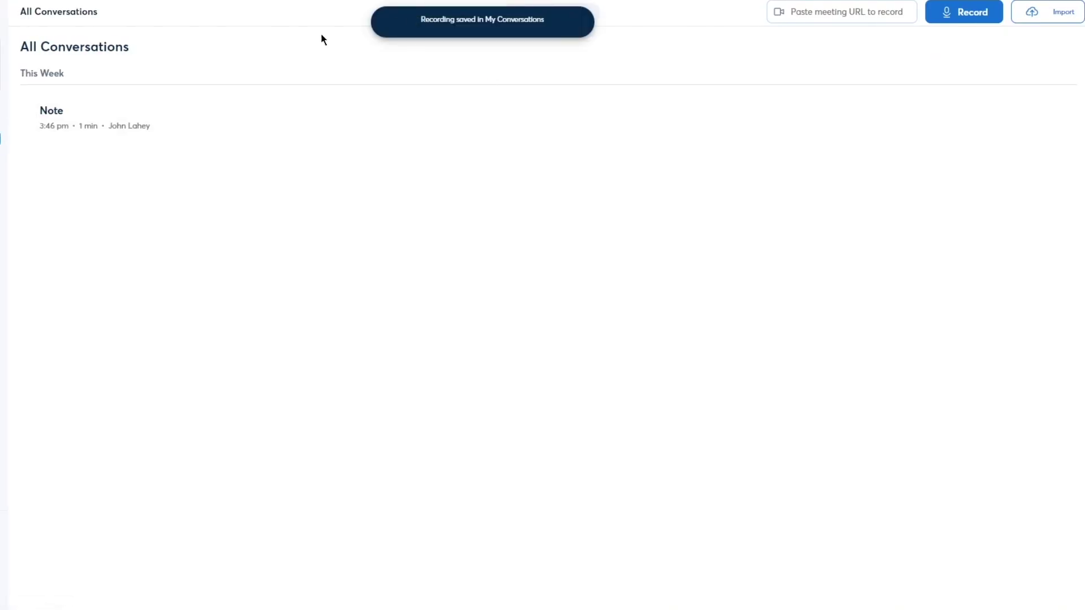
Step: Open the saved Note, then return to My Conversations and select the Paste meeting URL box
left_click(8, 26)
left_click(277, 134)
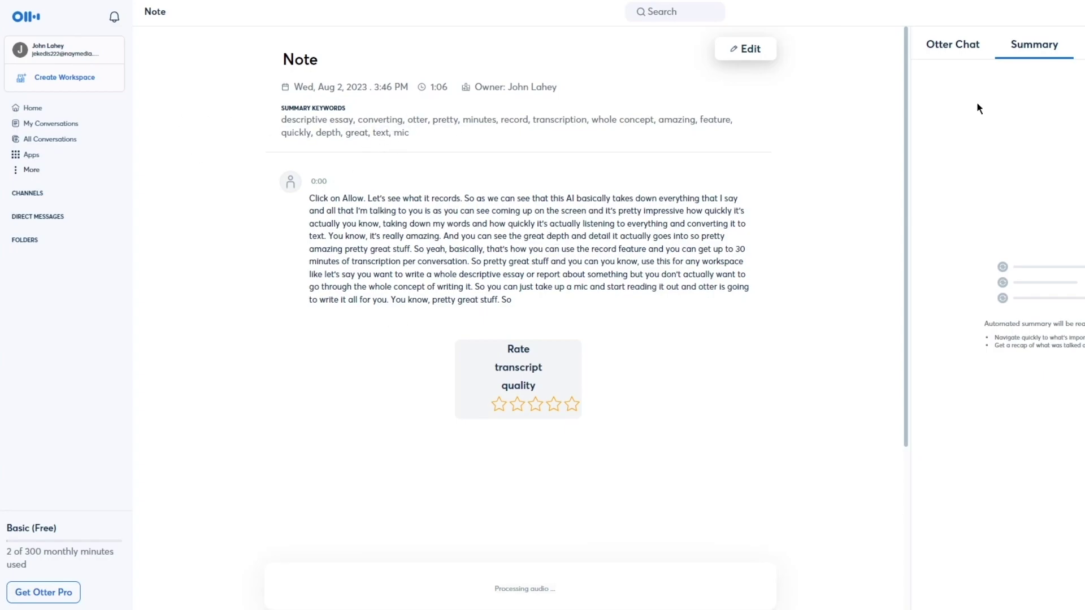
left_click(43, 127)
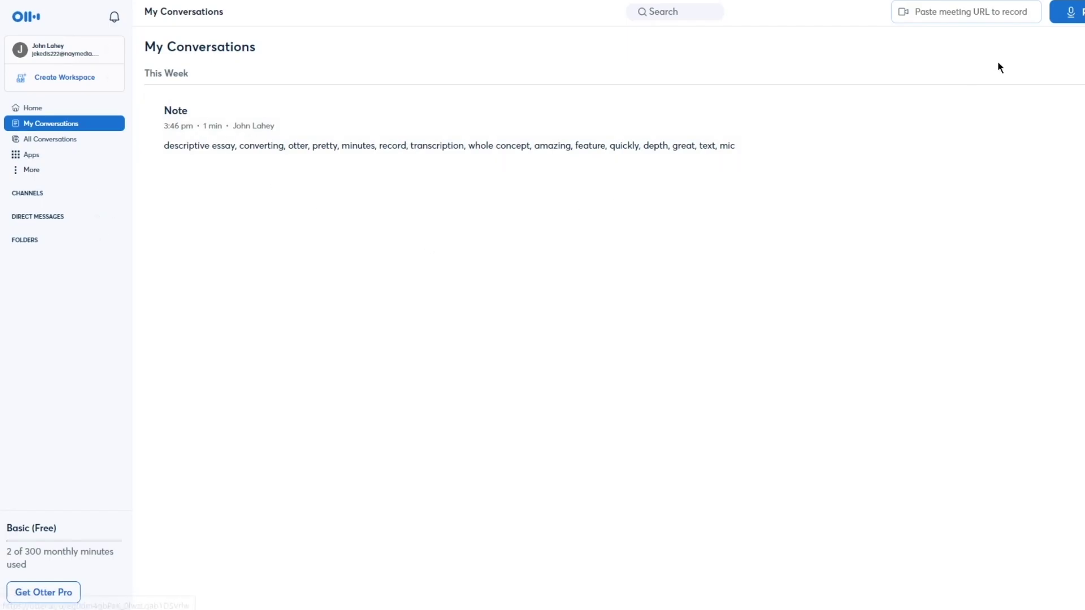
left_click(844, 13)
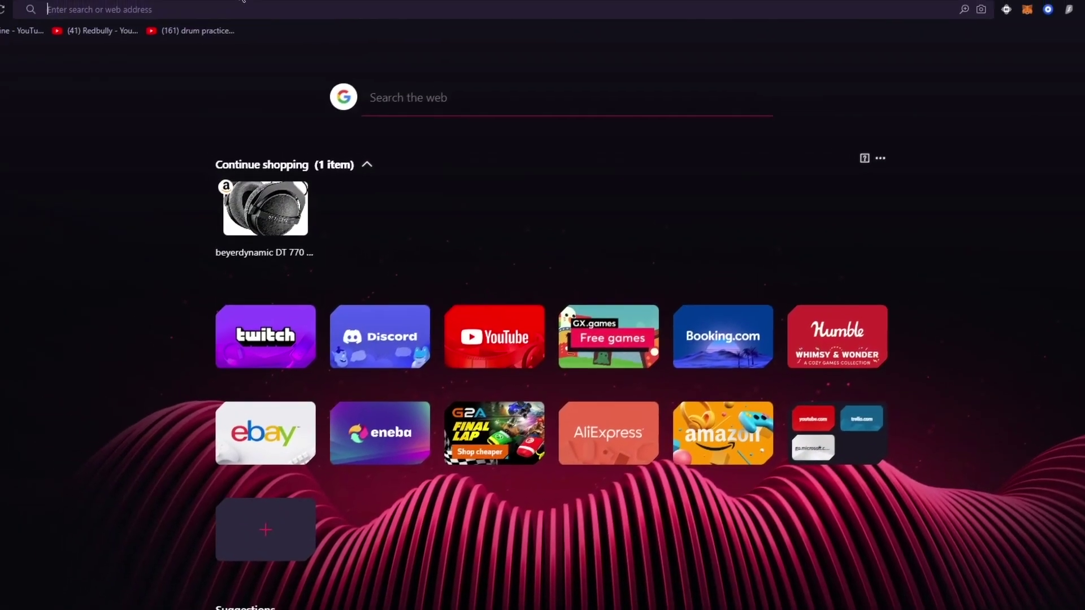
Step: Go to meet.google.com in the browser
left_click(243, 7)
type("goog")
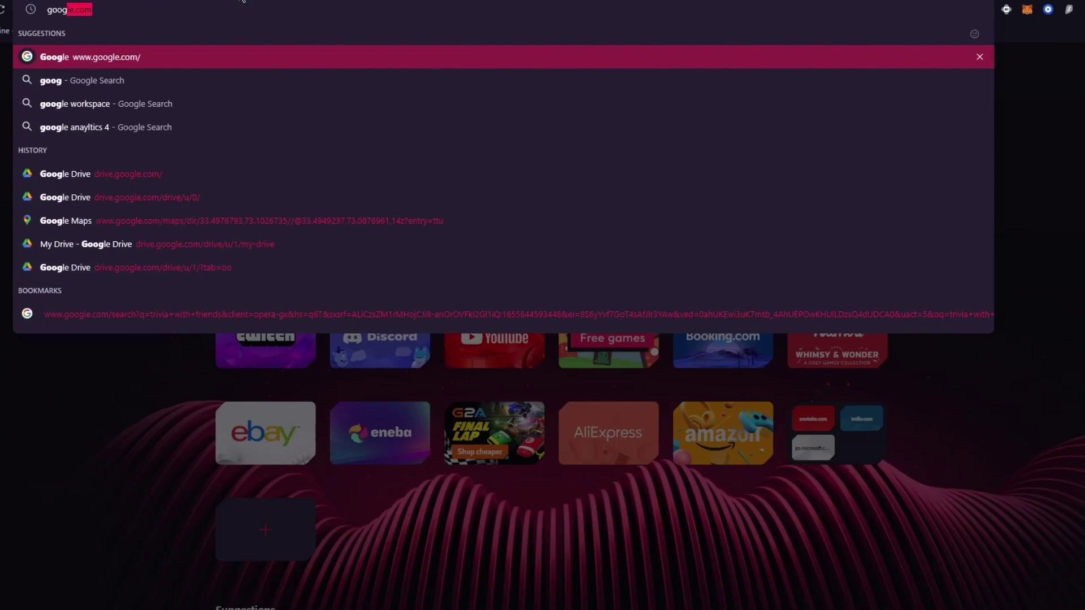
key("BackSpace")
key("BackSpace")
key("BackSpace")
key("BackSpace")
key("BackSpace")
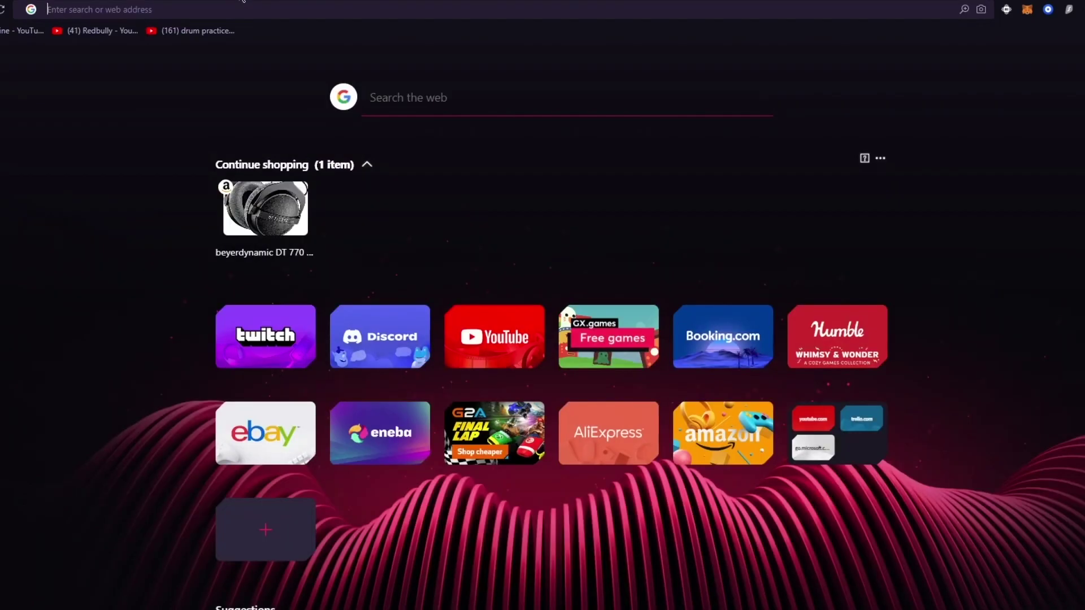
type("meet.google.com")
key("Return")
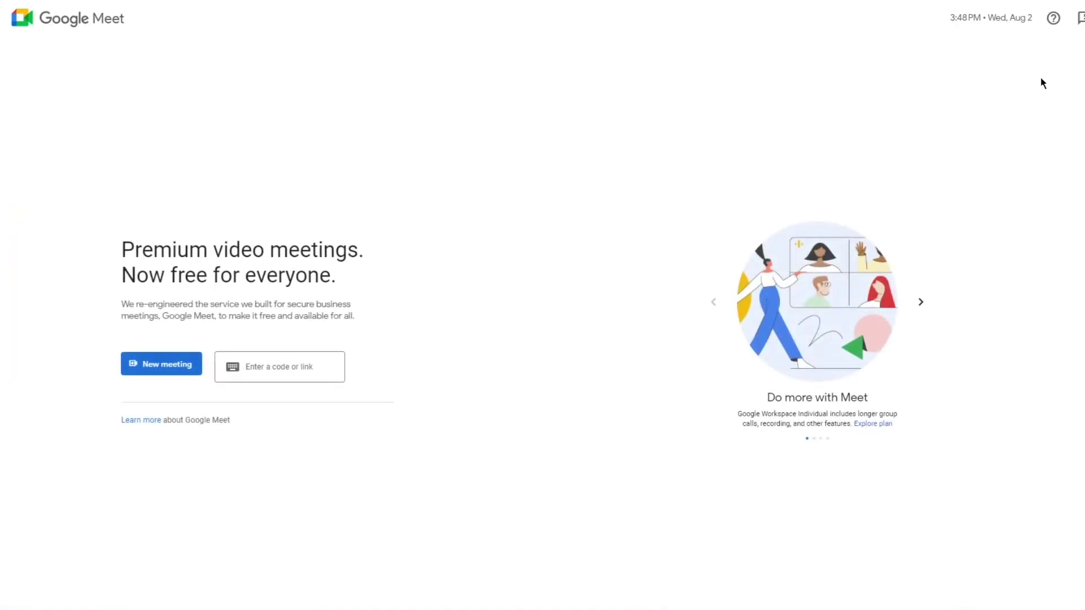
Step: Start an instant Google Meet meeting and copy its joining info from Meeting details
left_click(173, 365)
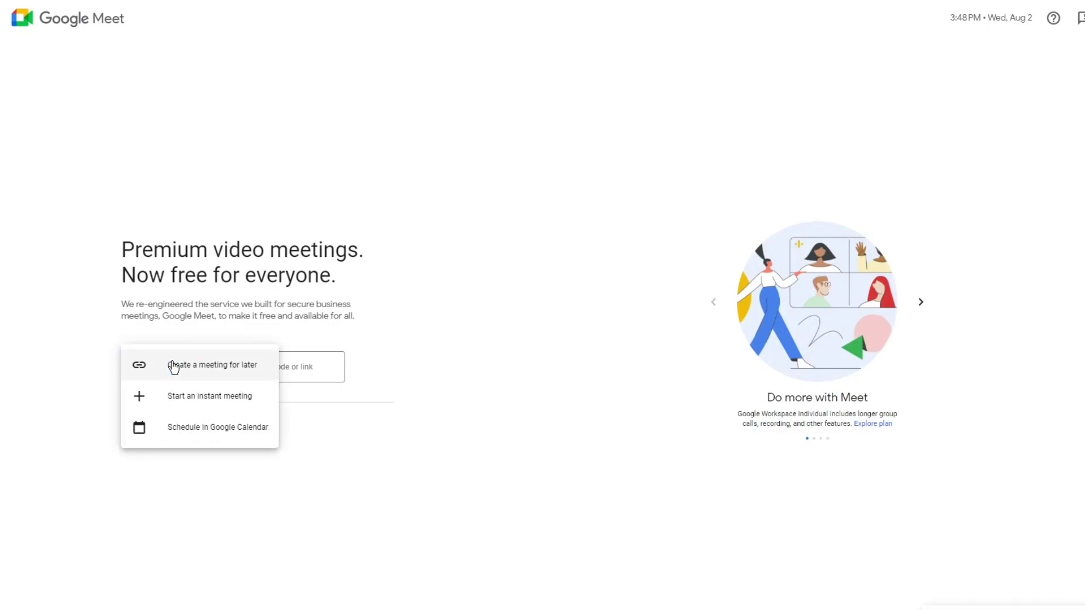
left_click(216, 400)
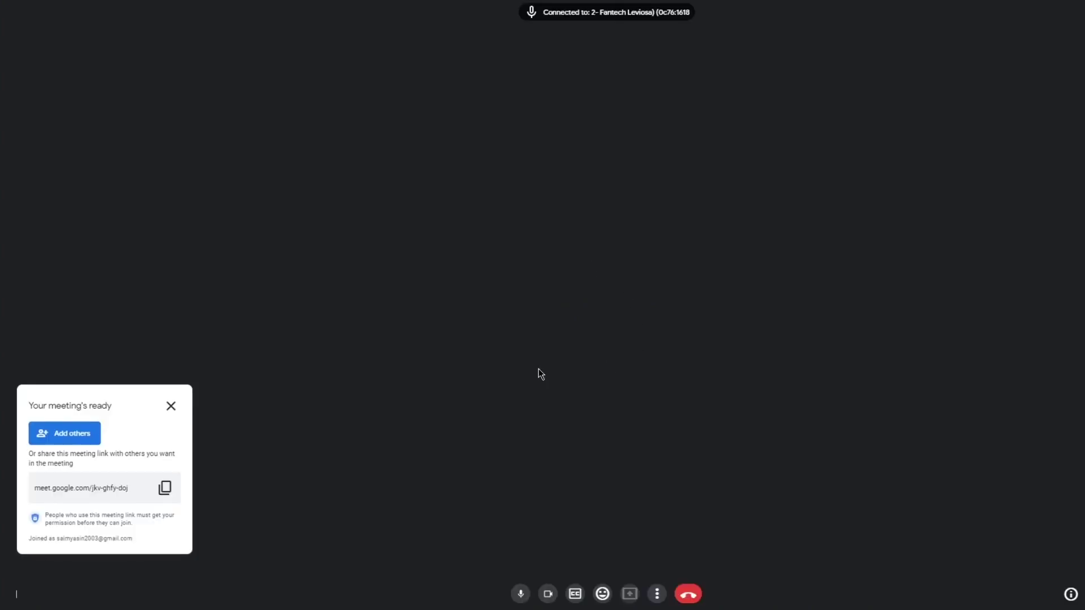
left_click(171, 420)
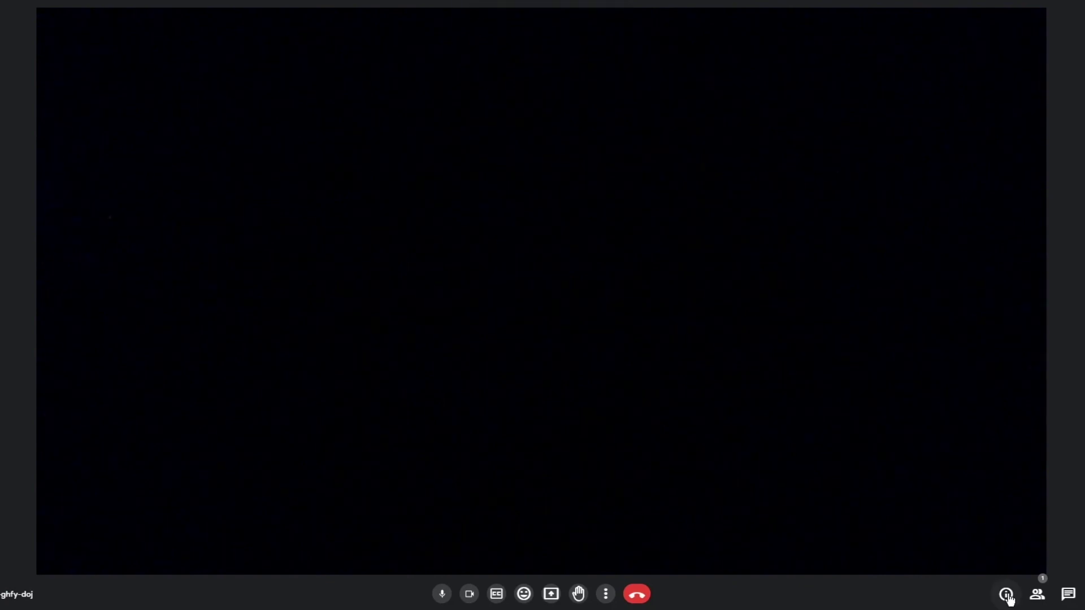
left_click(1005, 594)
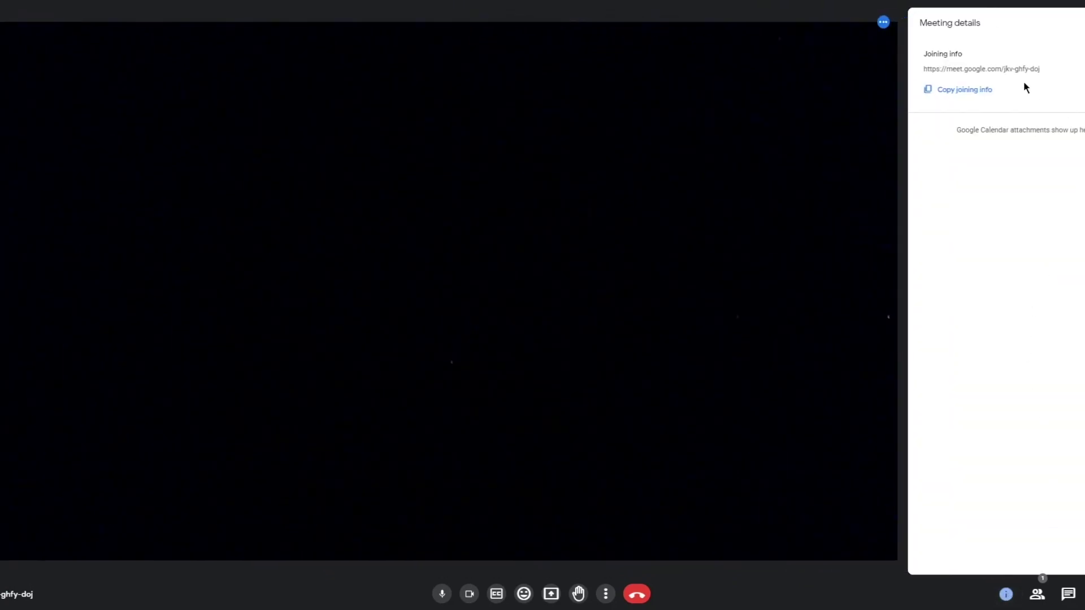
left_click(879, 91)
key("Escape")
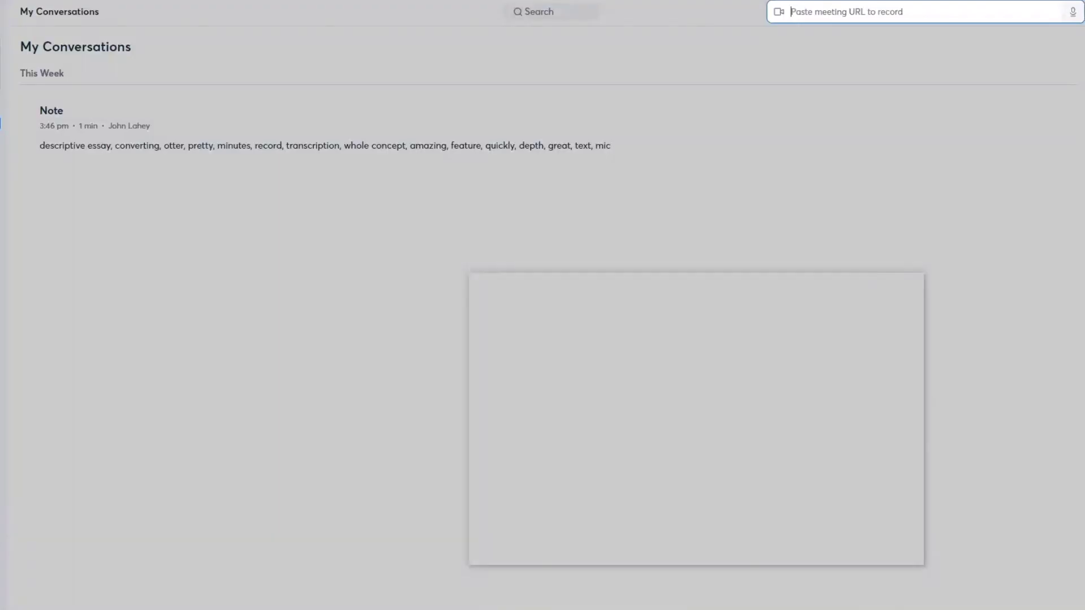
Step: Paste the Meet link into 'Paste meeting URL to record' and submit it for recording
right_click(843, 12)
left_click(866, 117)
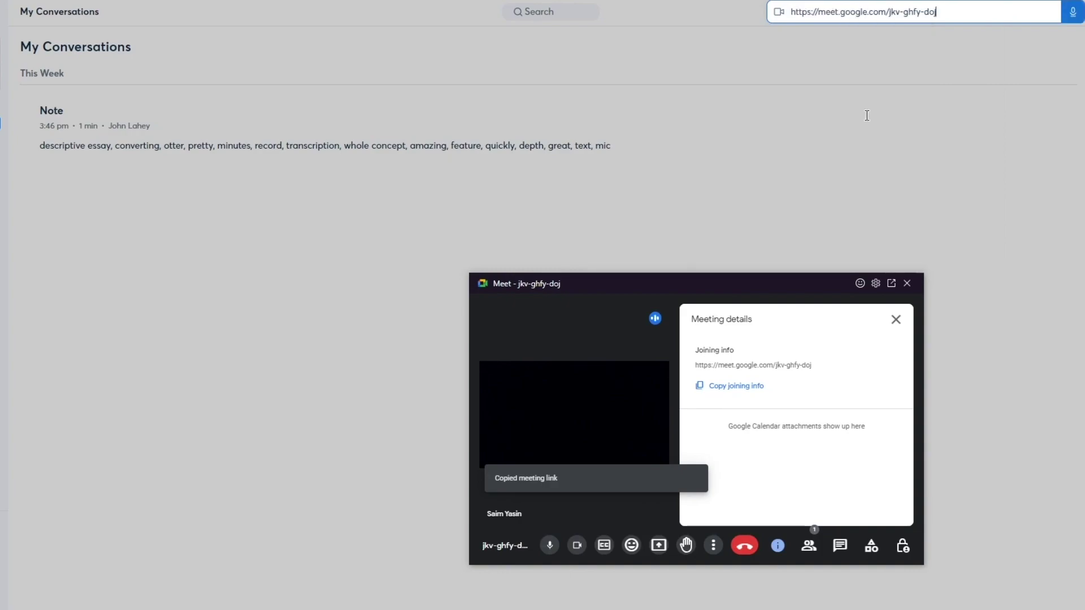
left_click(1062, 57)
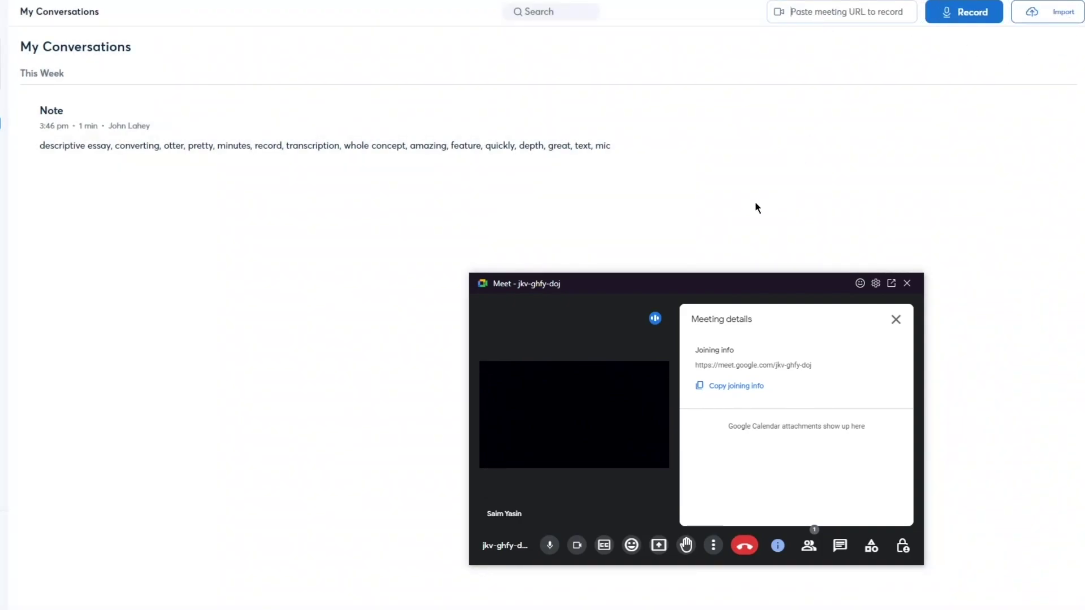
left_click(895, 319)
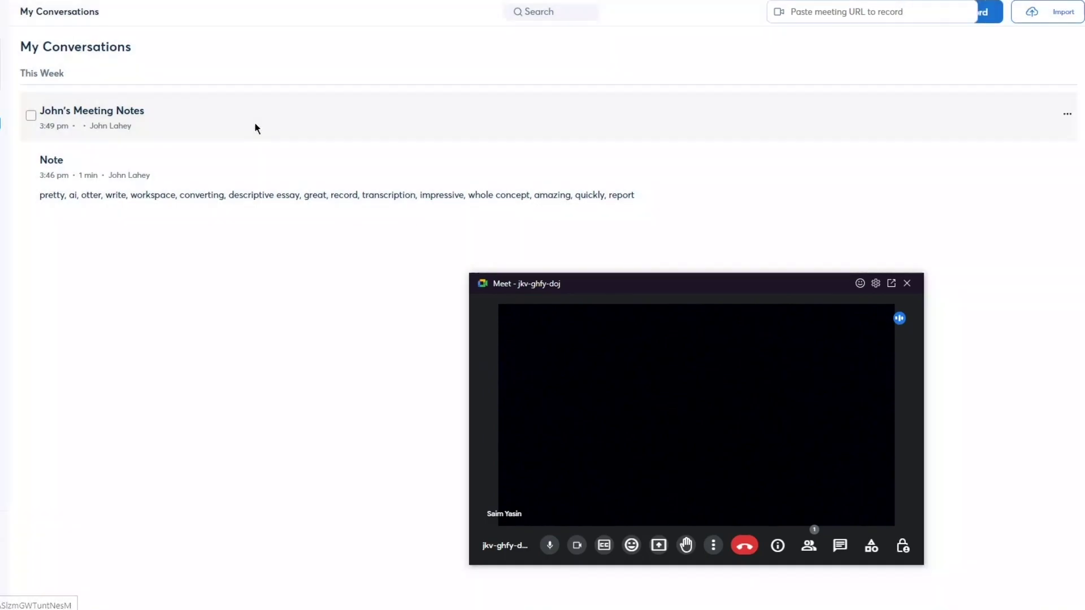
Step: Open the new meeting notes conversation and admit OtterPilot into the Meet call
left_click(211, 118)
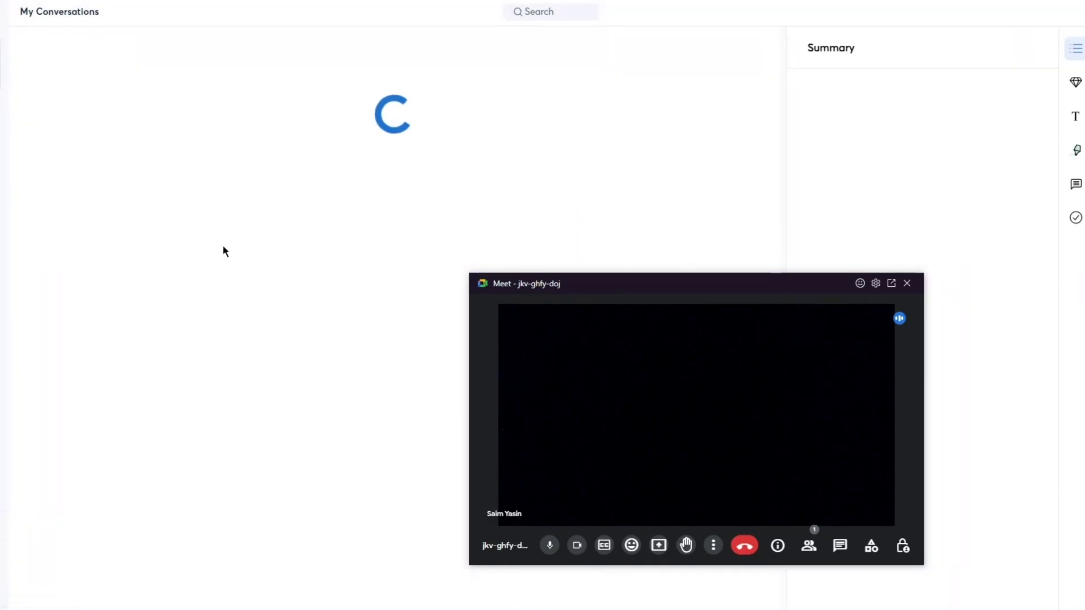
left_click_drag(609, 289, 332, 251)
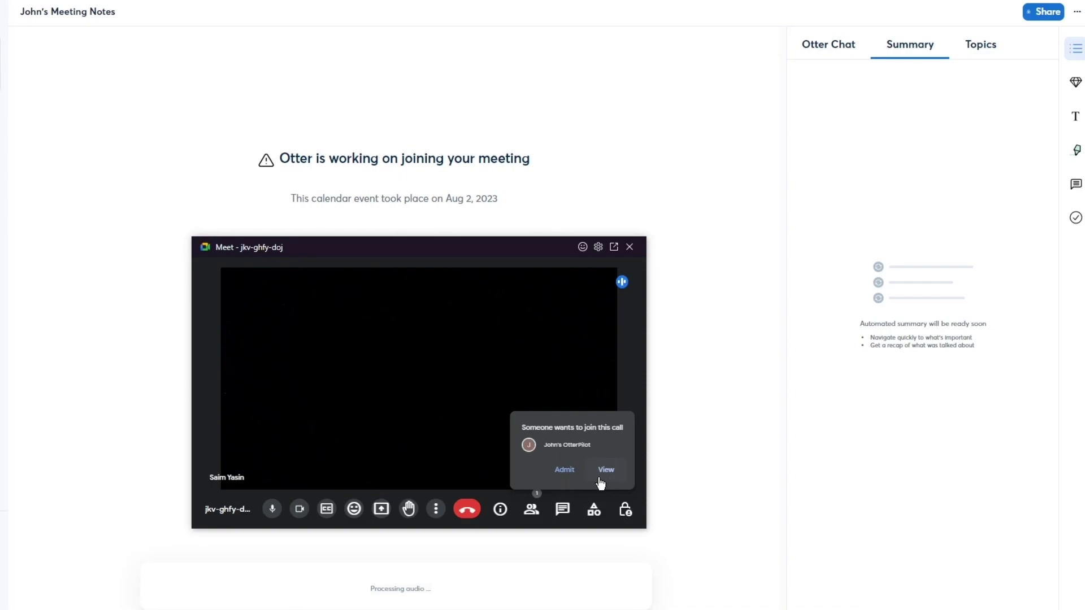
left_click(564, 470)
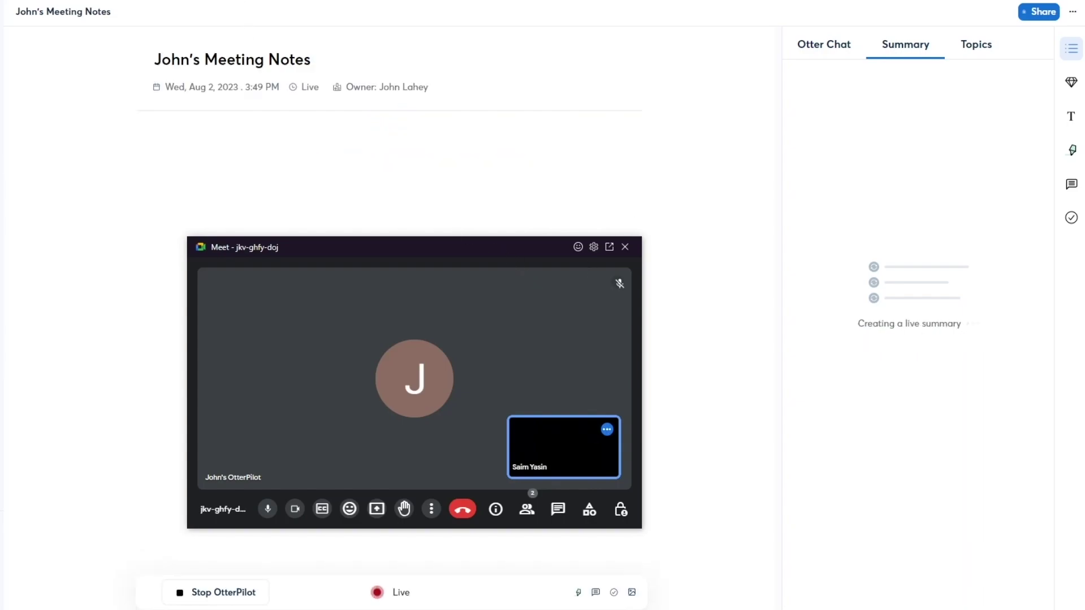
Step: Reposition the Meet mini window and expand it full screen to trigger a screenshot capture
left_click_drag(373, 252, 639, 166)
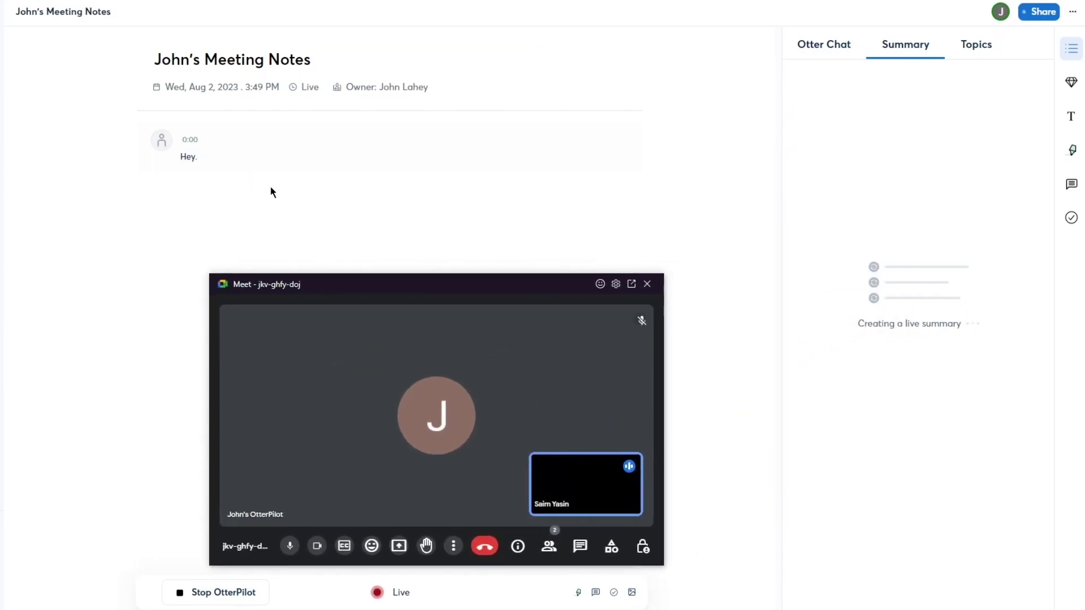
left_click_drag(410, 284, 214, 313)
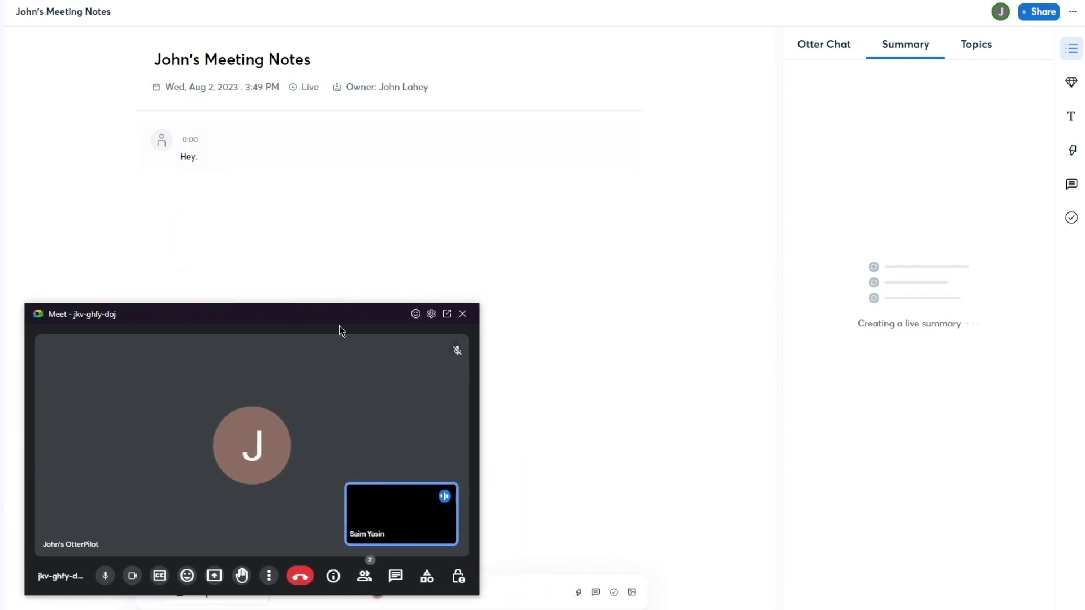
left_click_drag(339, 325, 355, 286)
double_click(355, 286)
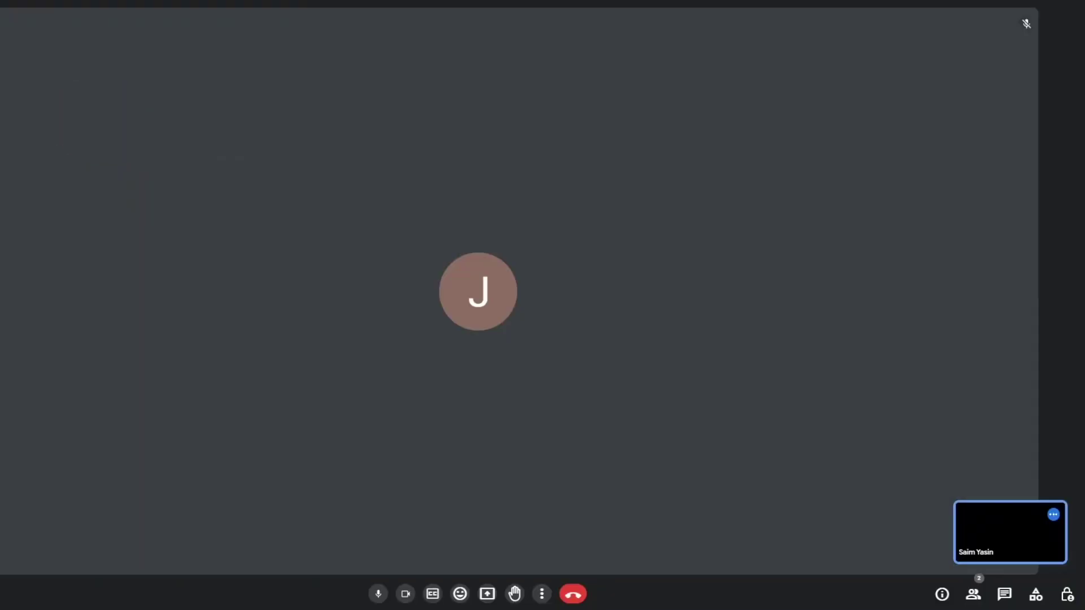
key("Escape")
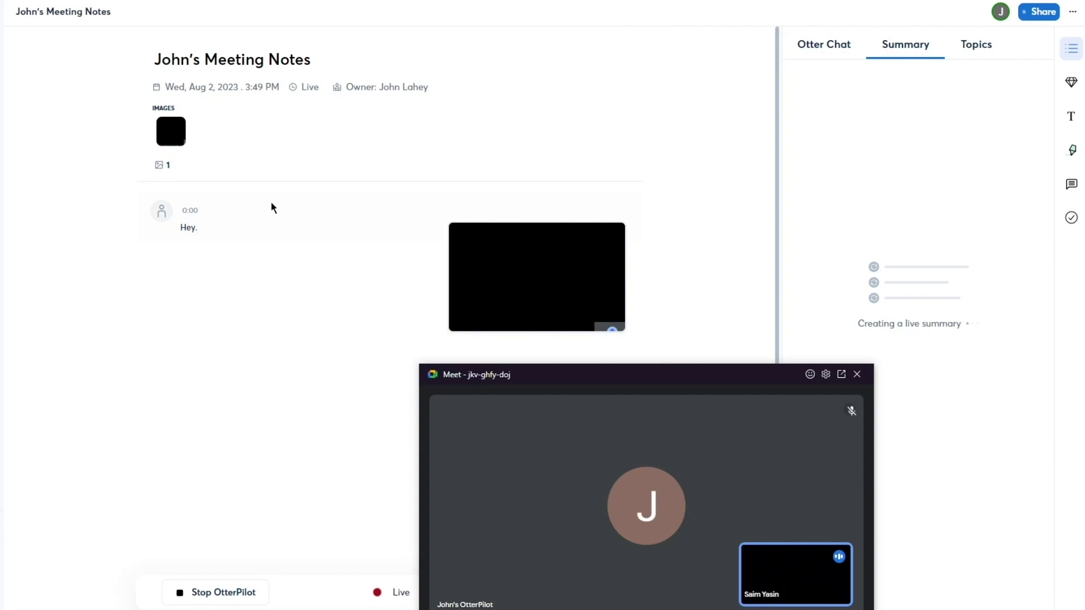
Step: View the captured screenshot enlarged in the Otter meeting notes, then close it
left_click(524, 278)
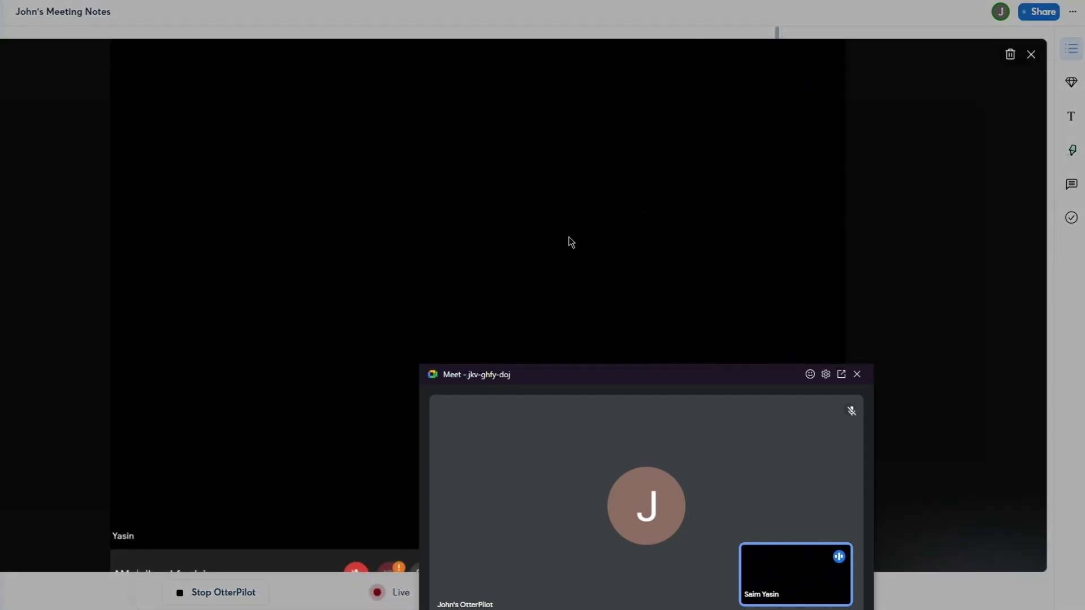
left_click_drag(588, 366, 615, 239)
left_click(870, 52)
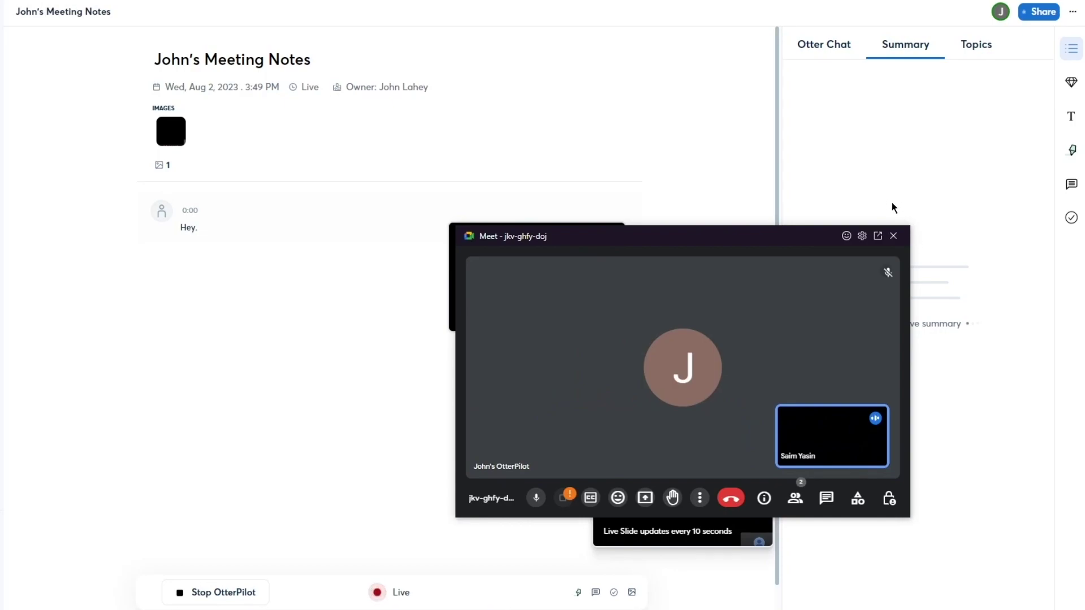
Step: Leave the Google Meet call with the end-call button and return to Otter
key("alt+Tab")
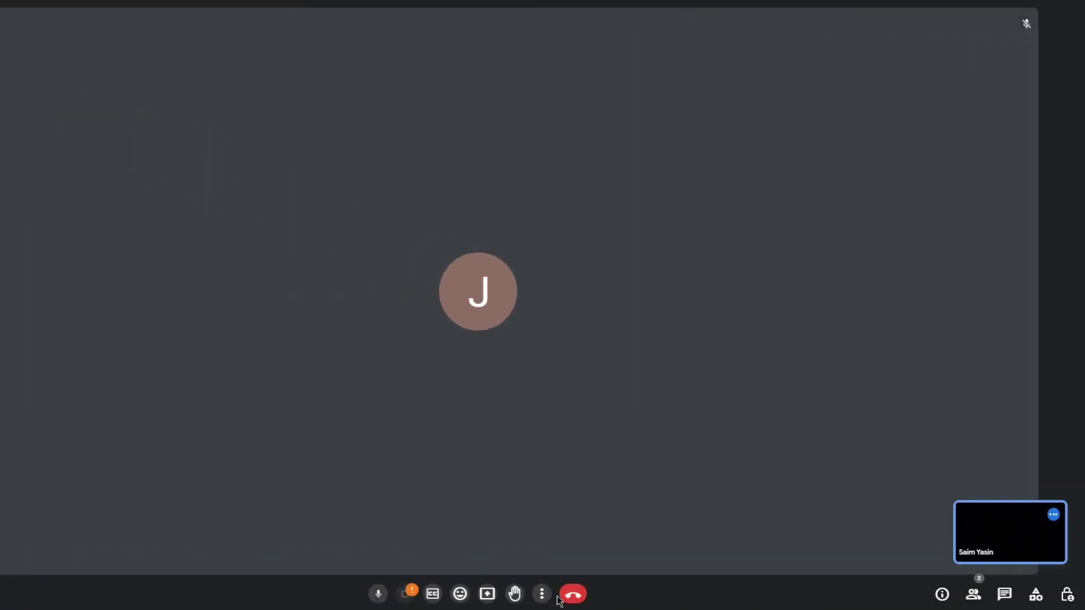
left_click(573, 593)
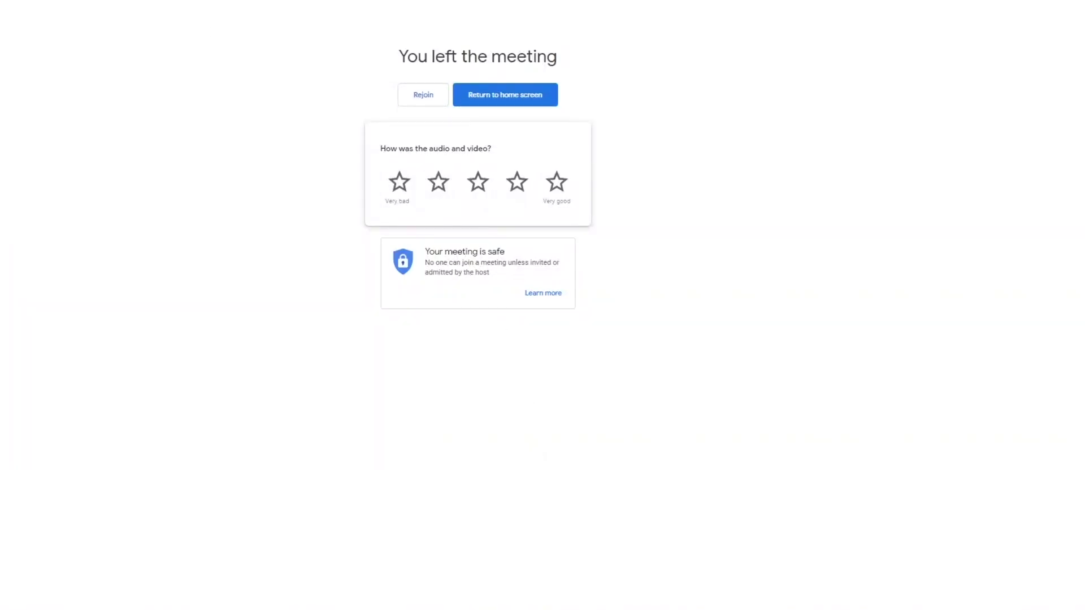
key("alt+Tab")
Step: Close the leftover Meet pop-up and view the captured slide image enlarged
left_click(1033, 286)
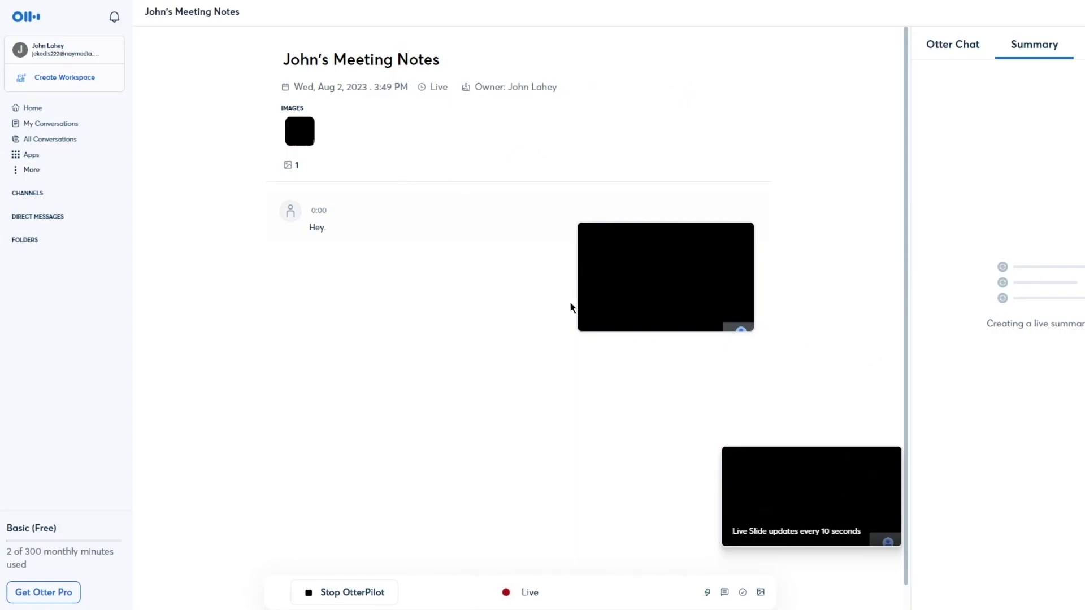
left_click_drag(862, 504, 757, 476)
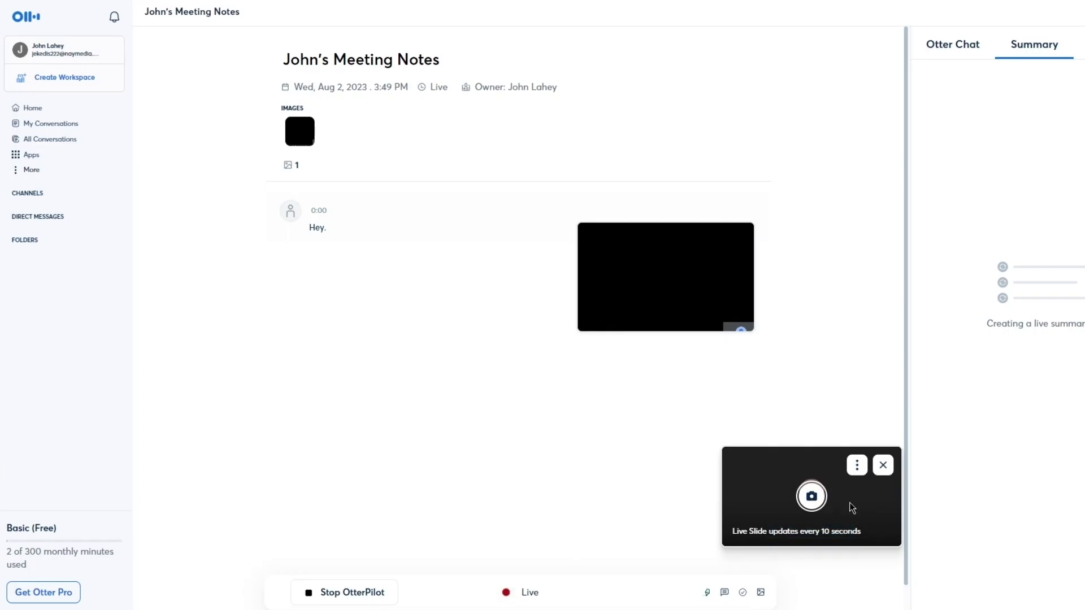
left_click(674, 275)
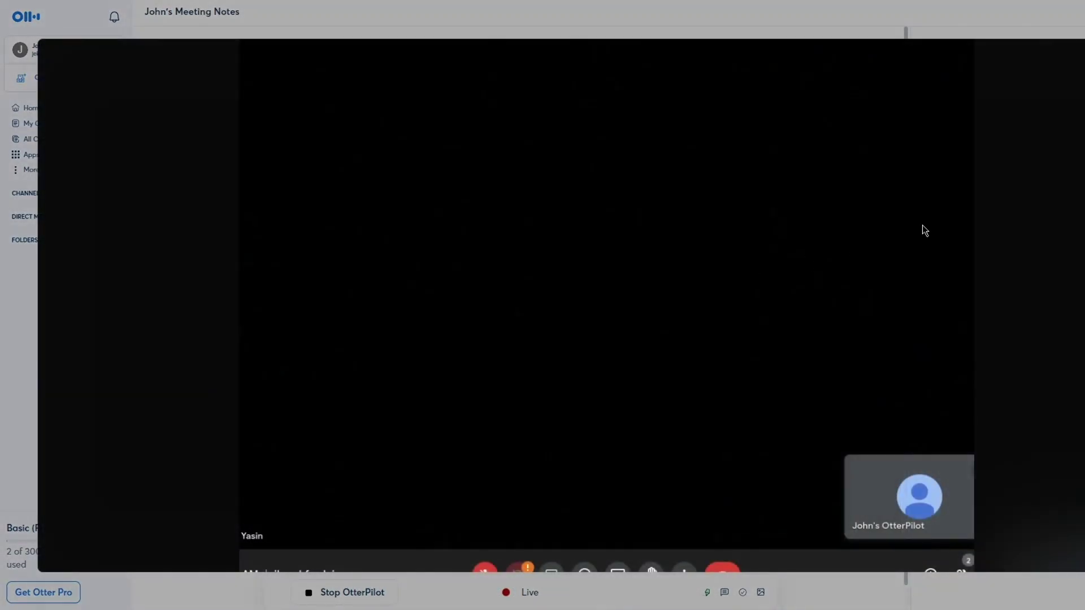
left_click(978, 96)
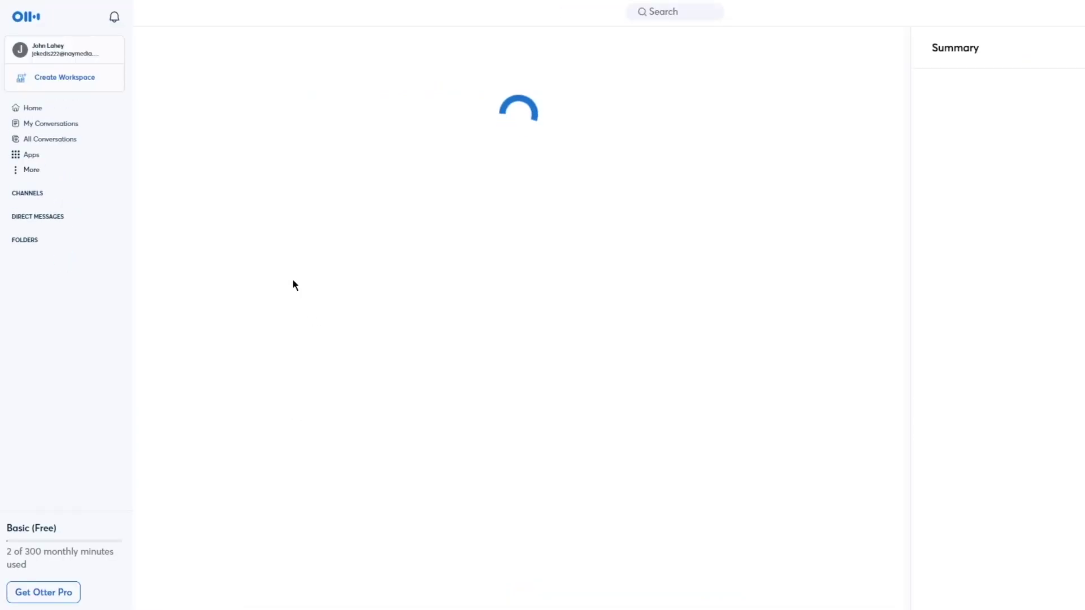
Step: Jump transcript playback back to the first word 'And'
left_click_drag(511, 269, 416, 295)
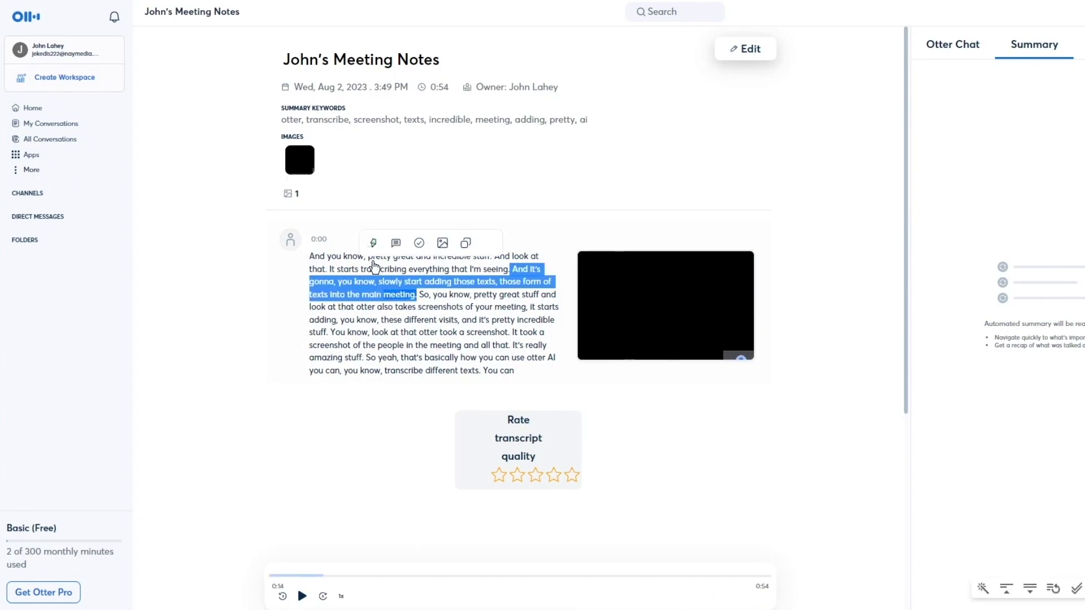
left_click(332, 257)
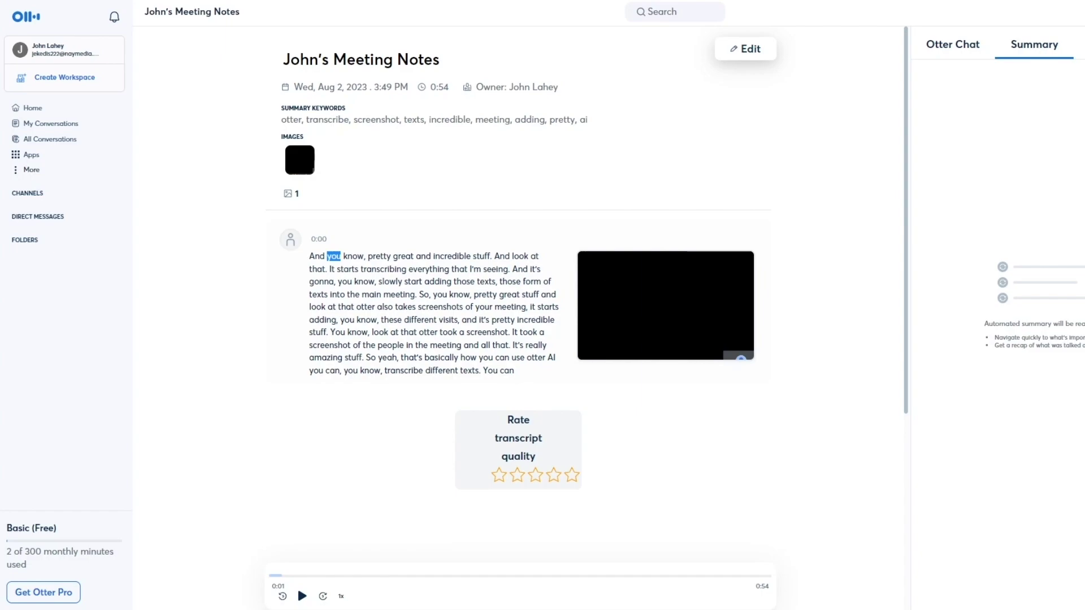
left_click(316, 256)
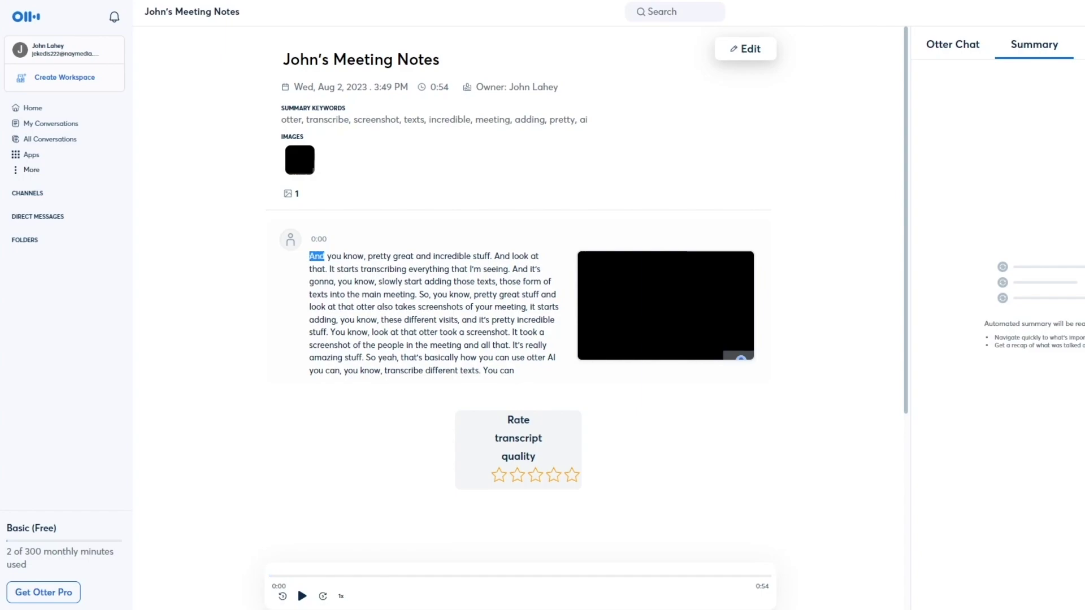